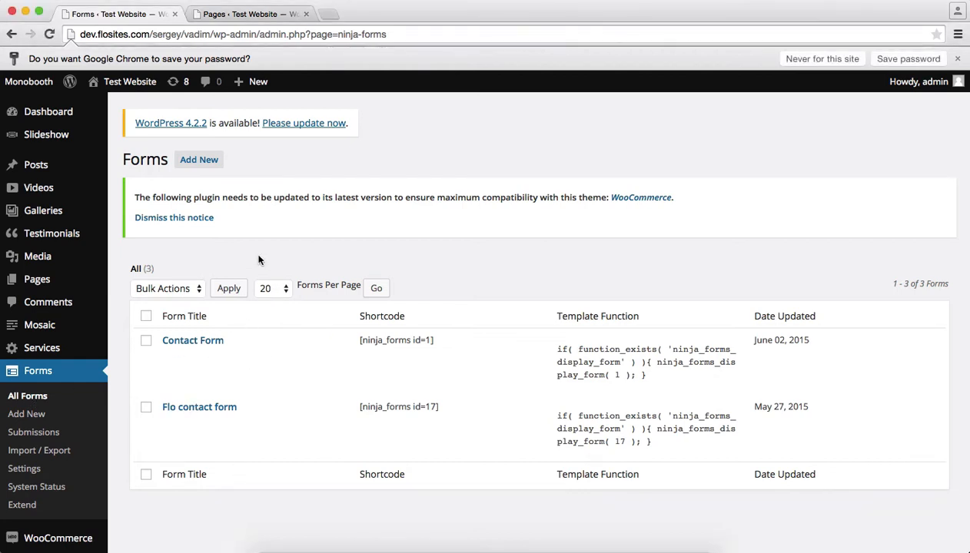
- Create a new form, review the planned field list in TextEdit, and return to the form builder
click(197, 161)
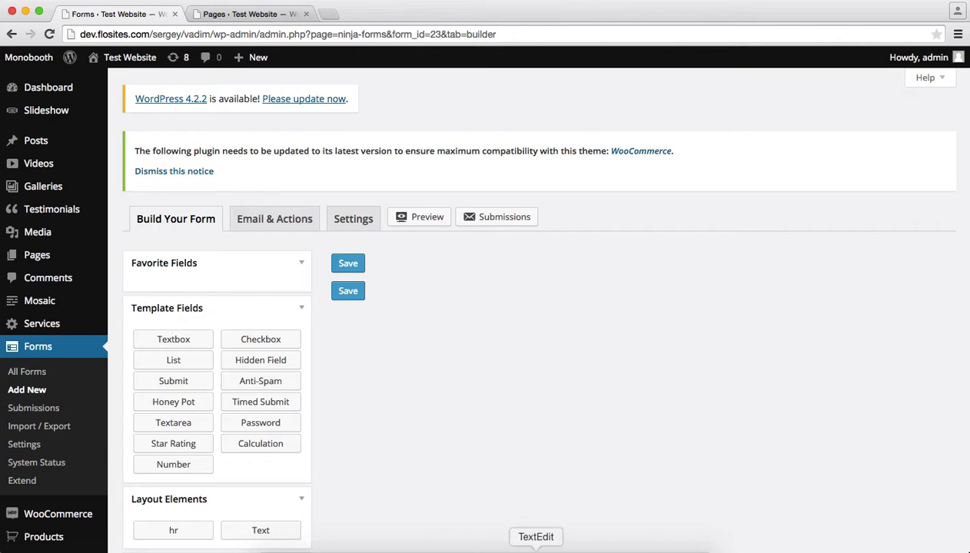
click(536, 550)
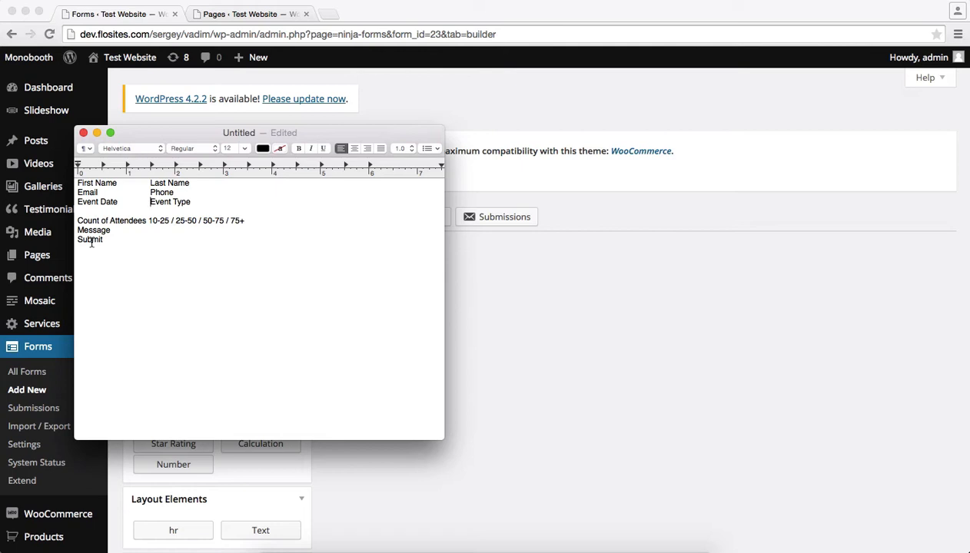
click(606, 315)
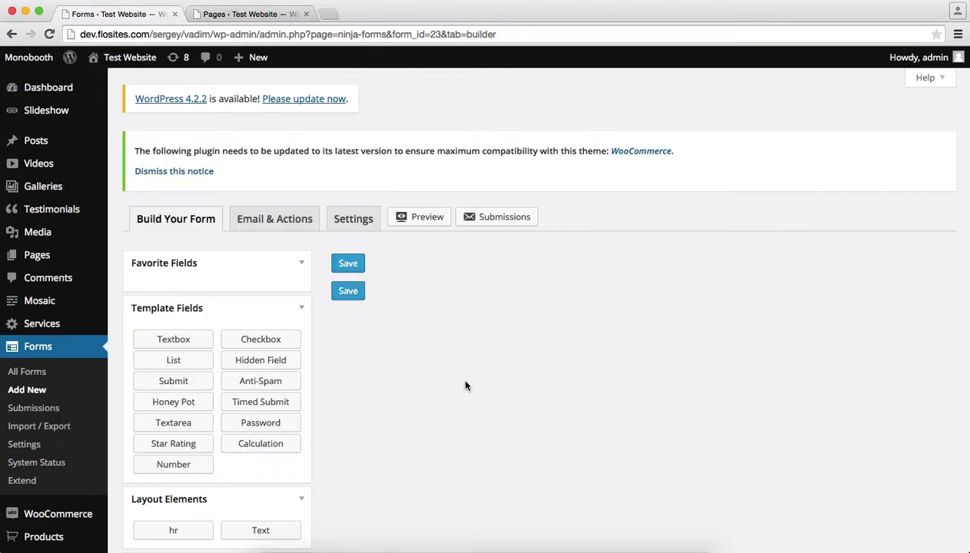
- Add the predefined First Name and Last Name user information fields to the new form
scroll(459, 387, down, 4)
scroll(459, 387, down, 2)
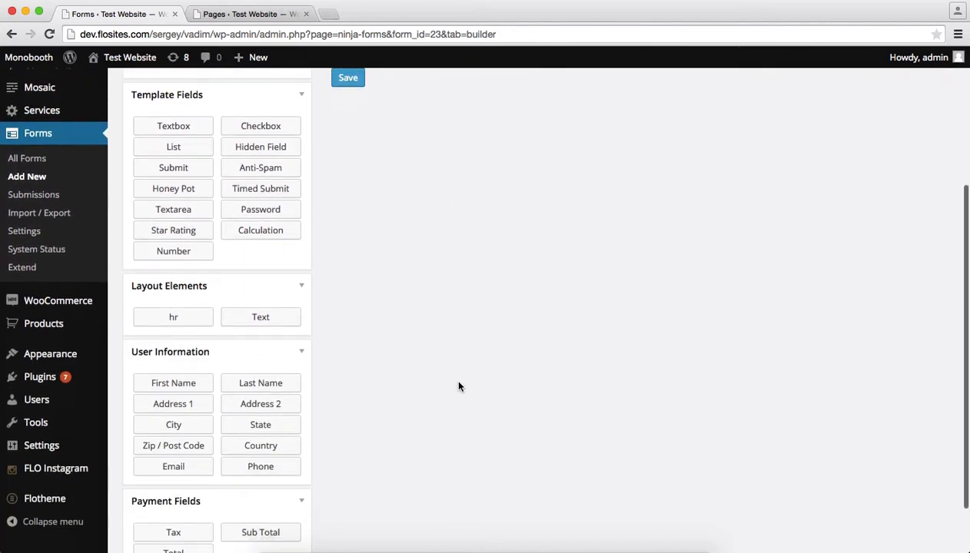
click(189, 390)
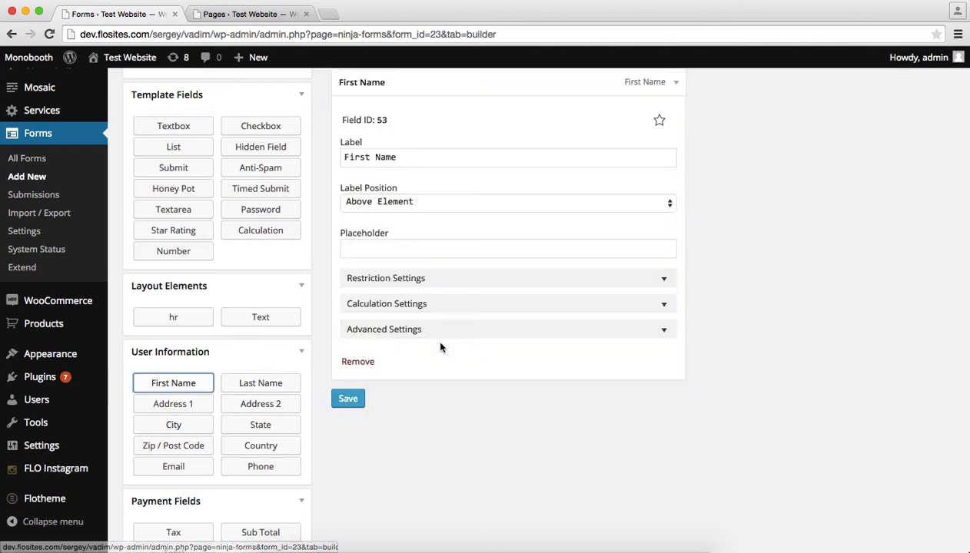
scroll(442, 345, up, 2)
scroll(426, 363, down, 3)
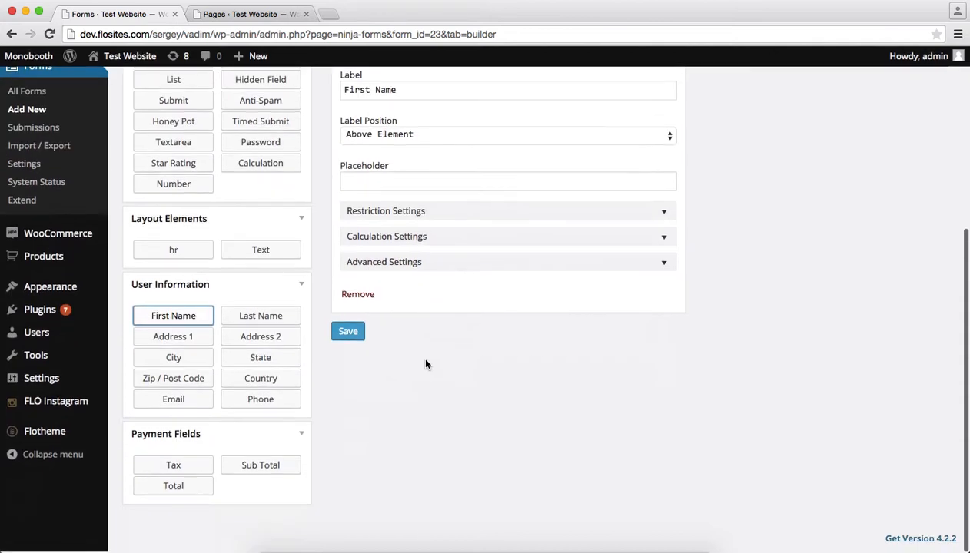
click(249, 319)
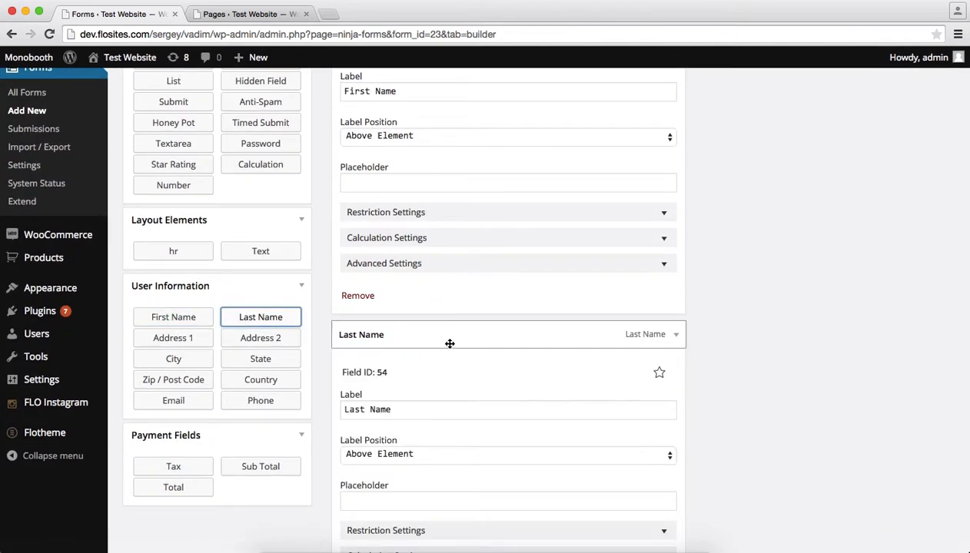
- Check the field list in TextEdit and add the predefined Email and Phone fields to the form
key(super+Tab)
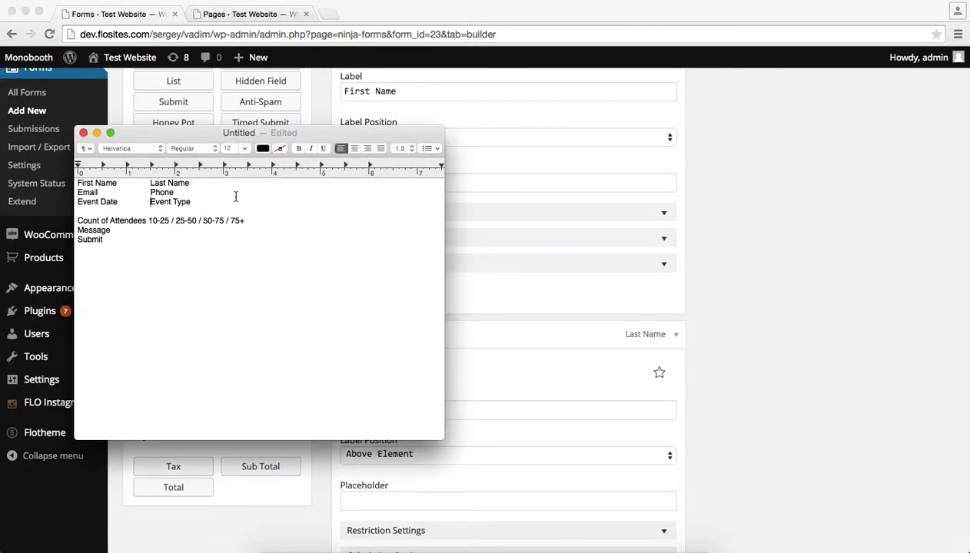
key(super+Tab)
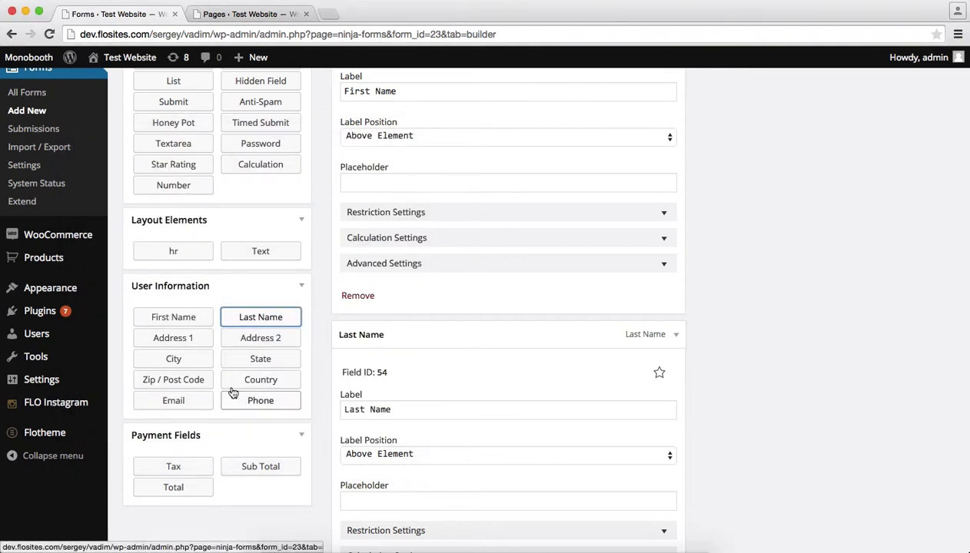
click(175, 401)
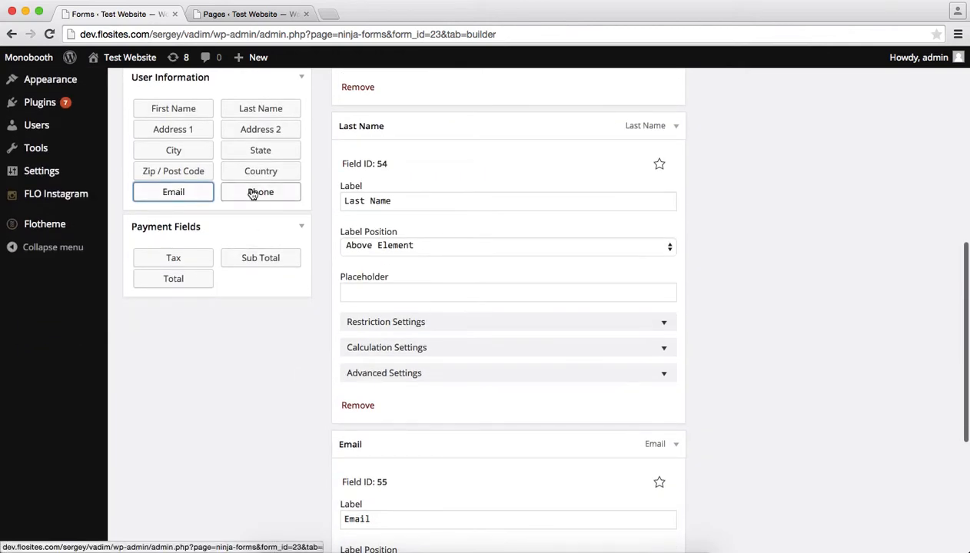
scroll(368, 329, down, 5)
- Check the field list in TextEdit and add a Textbox template field for the event date
key(super+Tab)
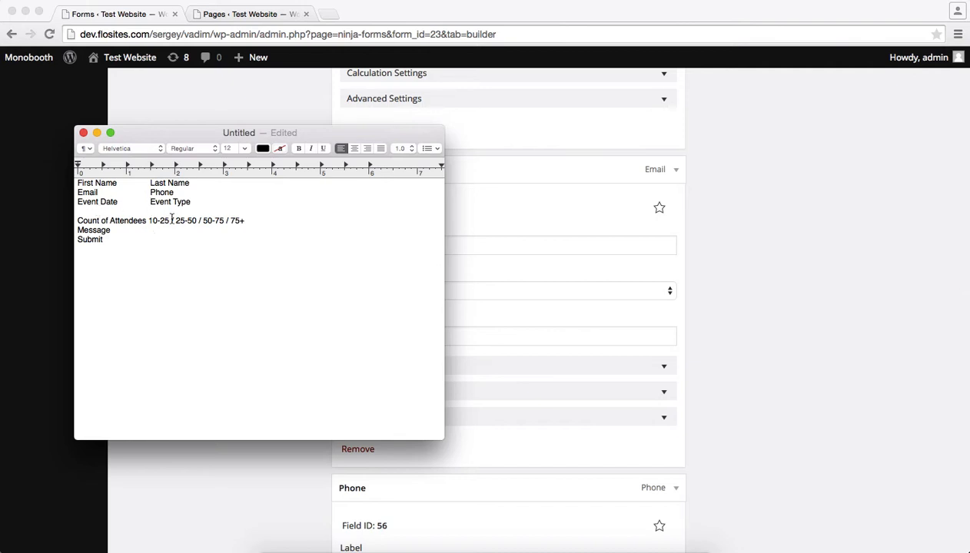
key(super+Tab)
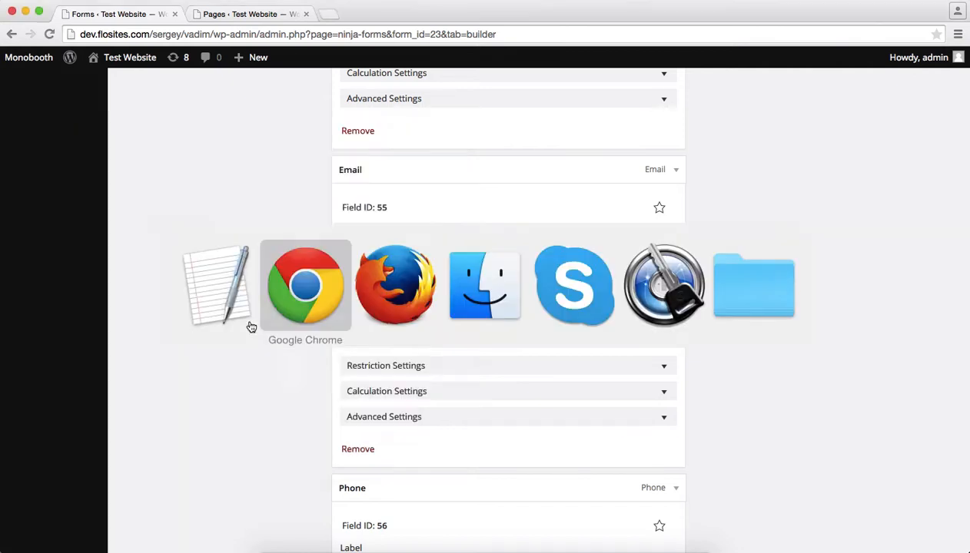
scroll(249, 326, up, 5)
scroll(254, 321, up, 2)
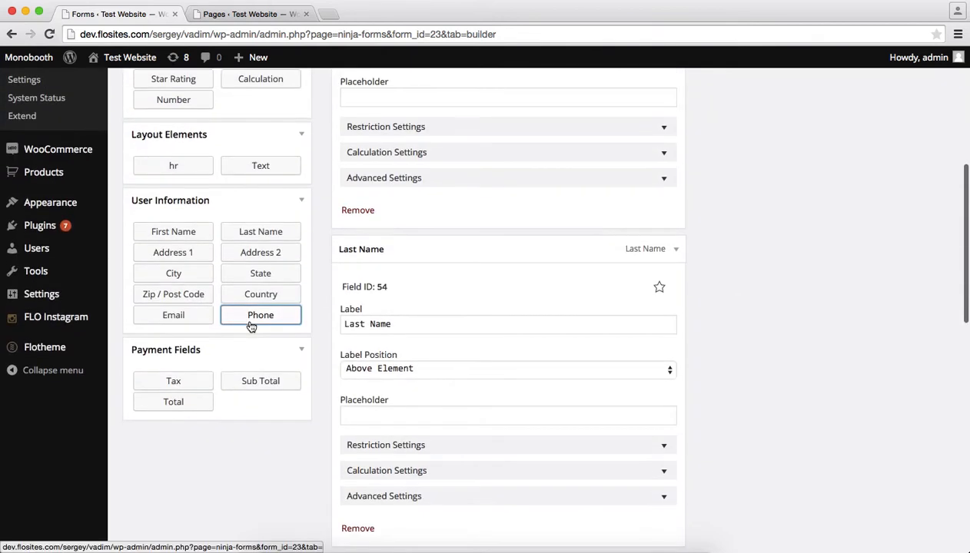
scroll(251, 325, up, 4)
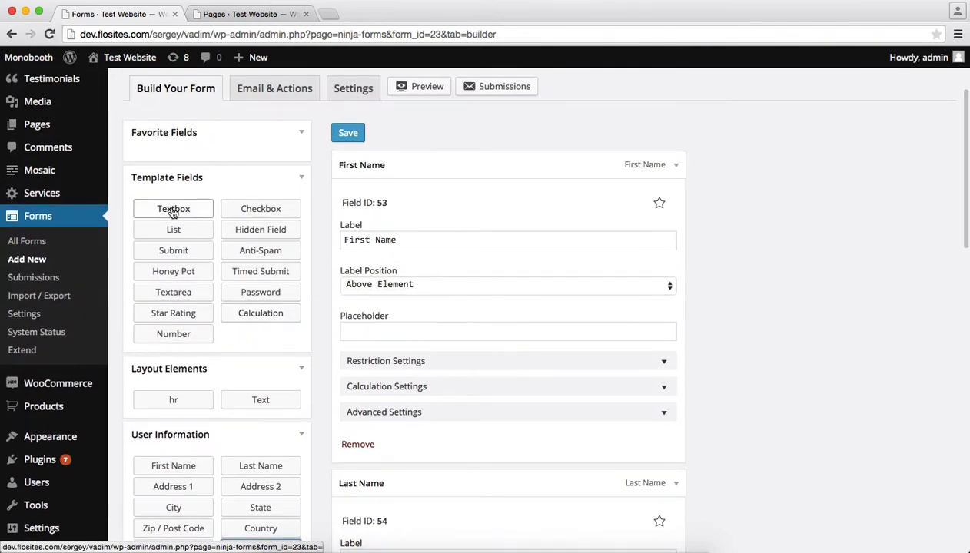
click(174, 213)
- Add two List template fields for Event Type and Count of Attendees, following the field list in TextEdit
key(super+Tab)
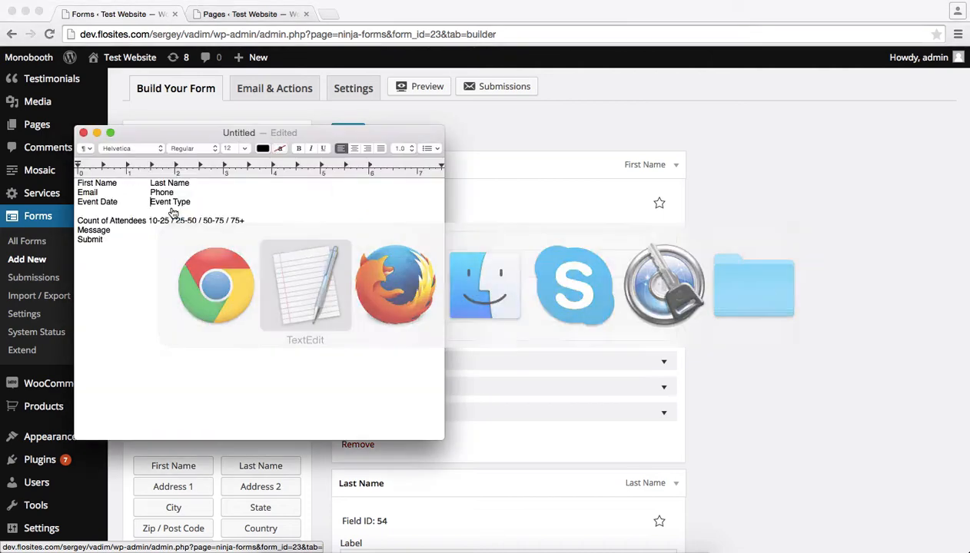
key(super+Tab)
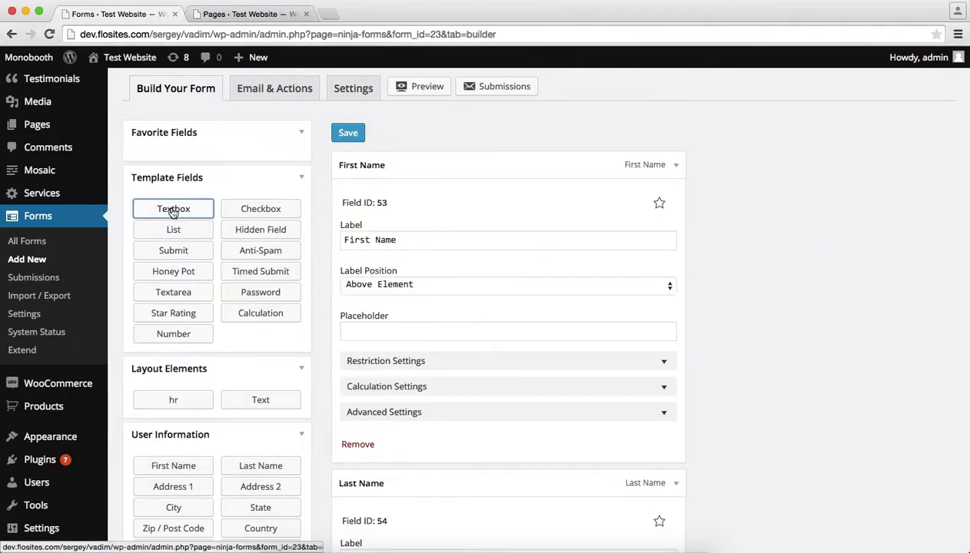
click(168, 233)
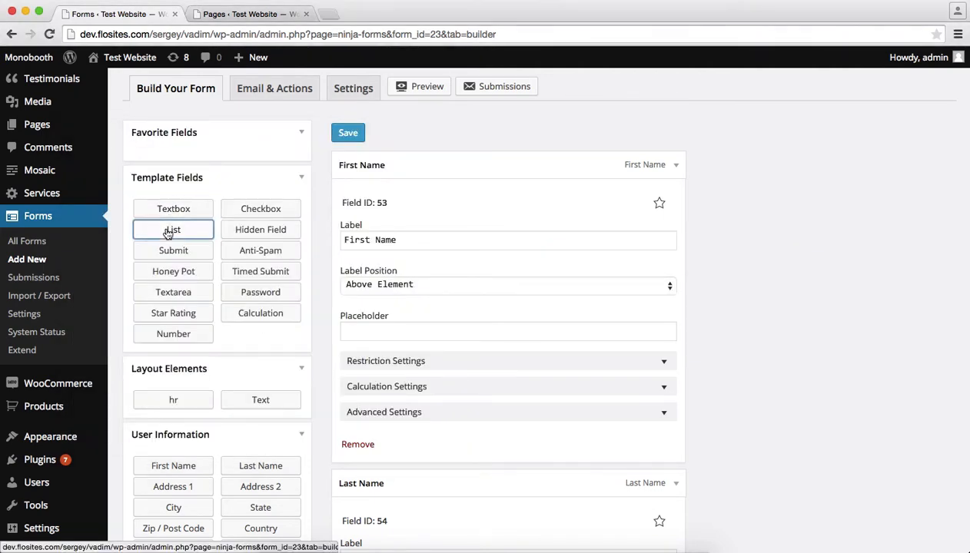
key(super+Tab)
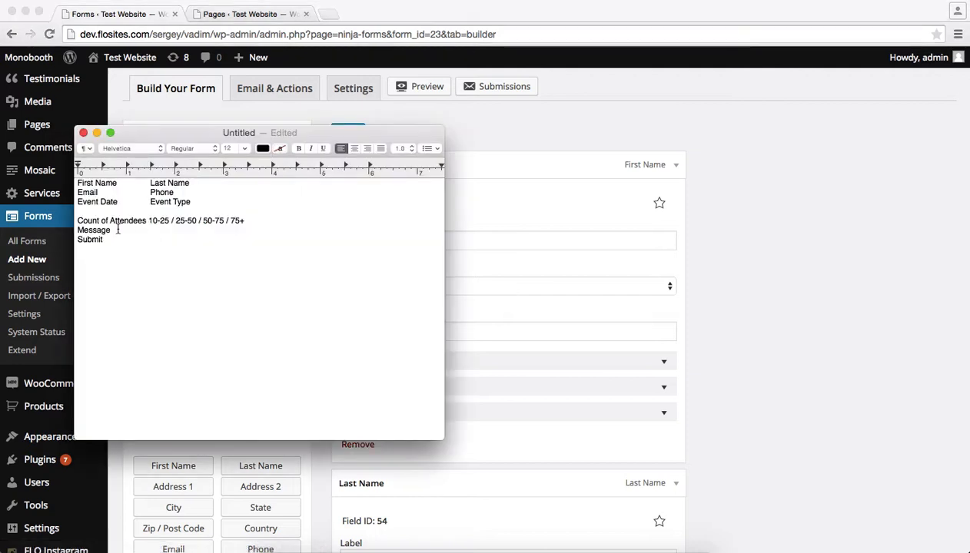
key(super+Tab)
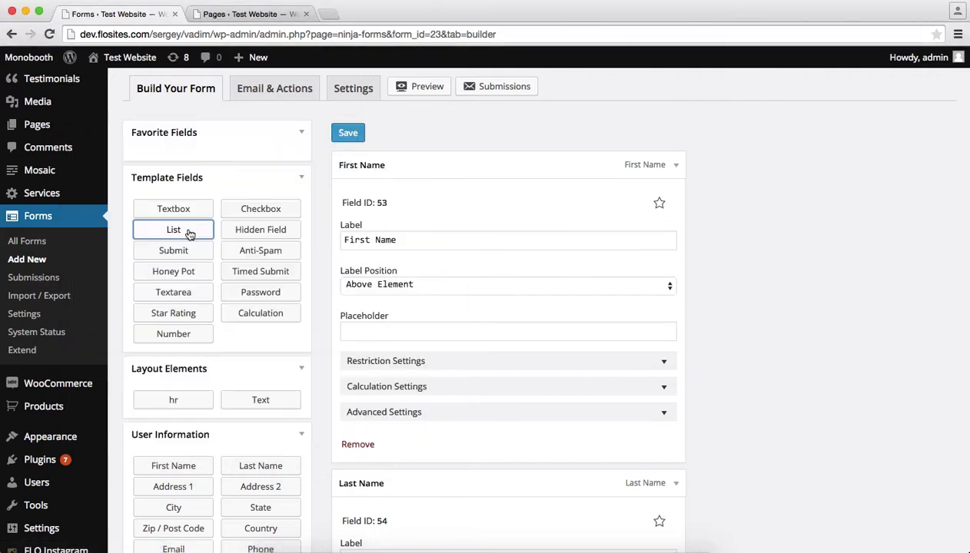
- Add a Textarea field for the message and a Submit field to the form, following the TextEdit list
key(super+Tab)
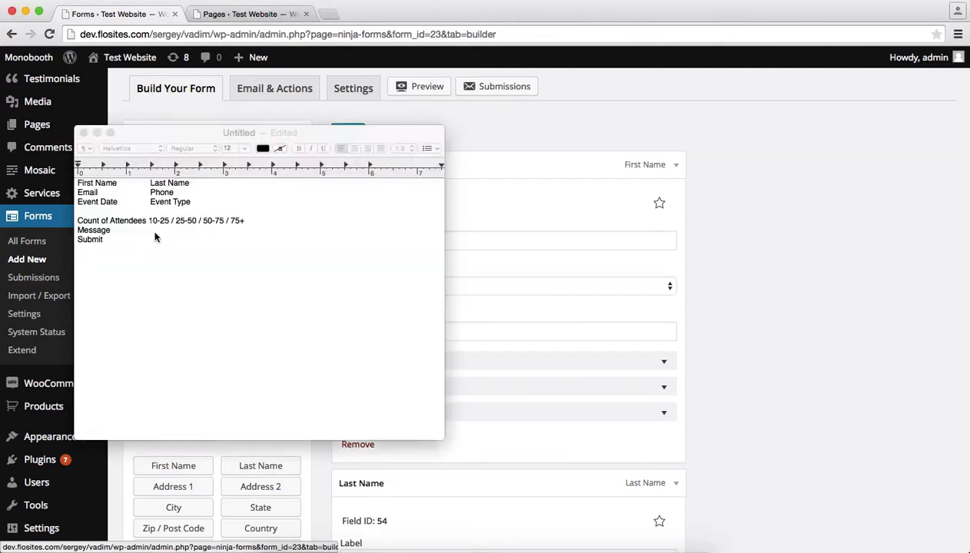
click(111, 235)
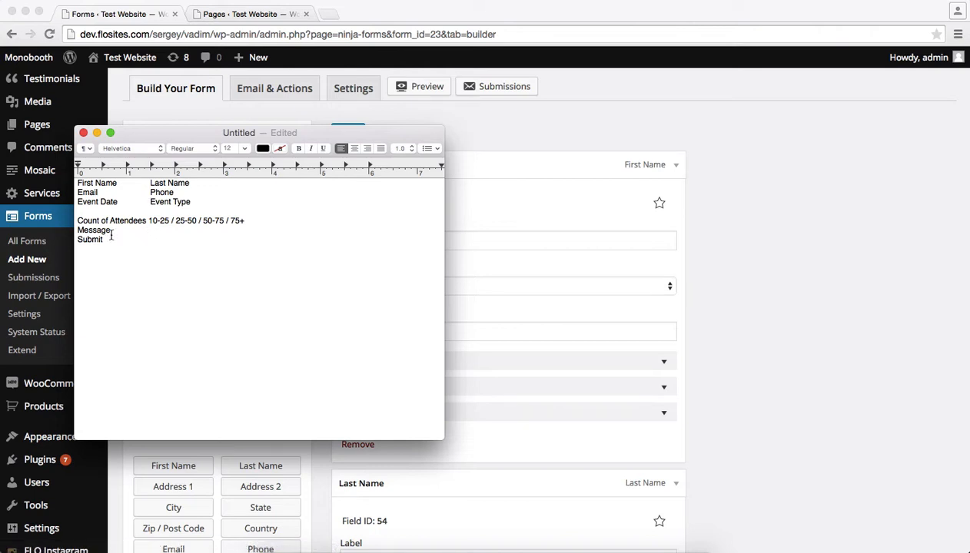
key(super+Tab)
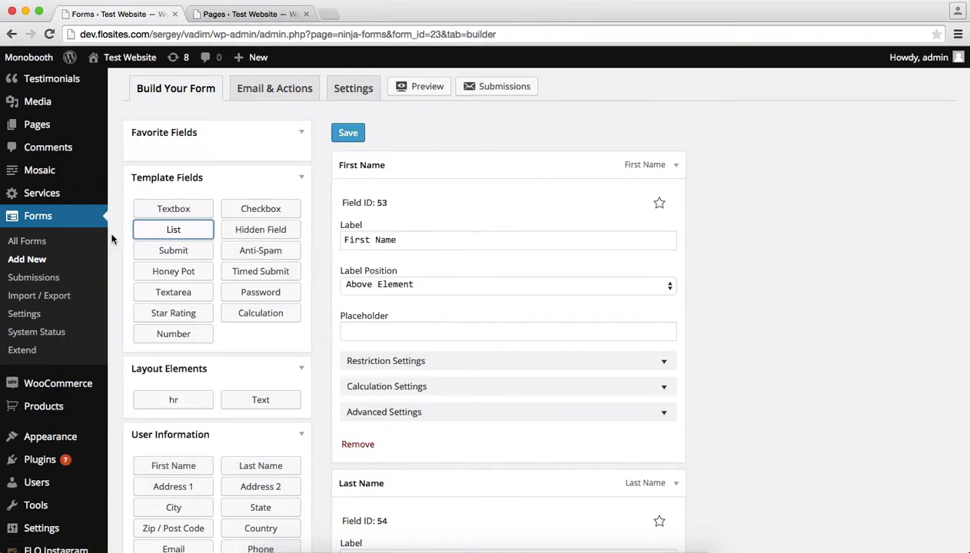
click(172, 297)
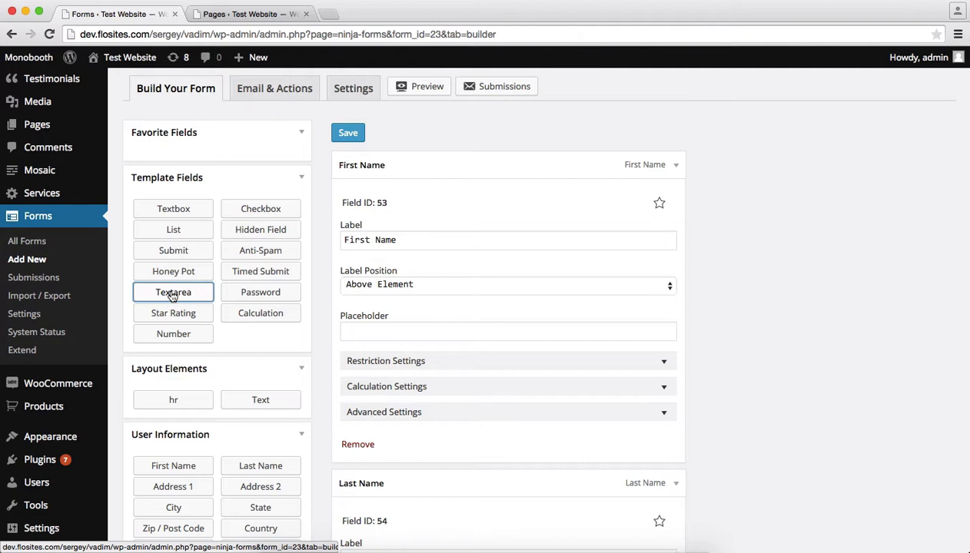
key(super+Tab)
key(super+Tab)
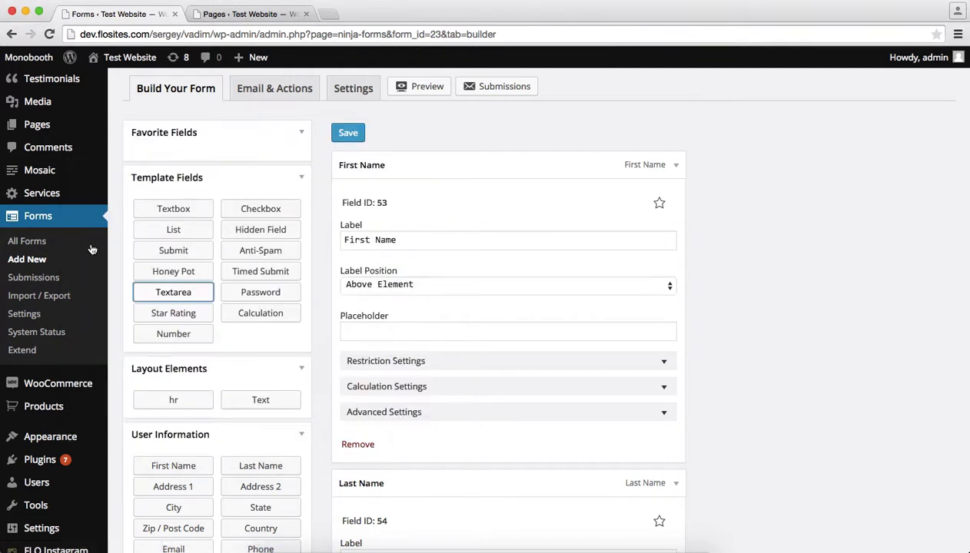
click(181, 252)
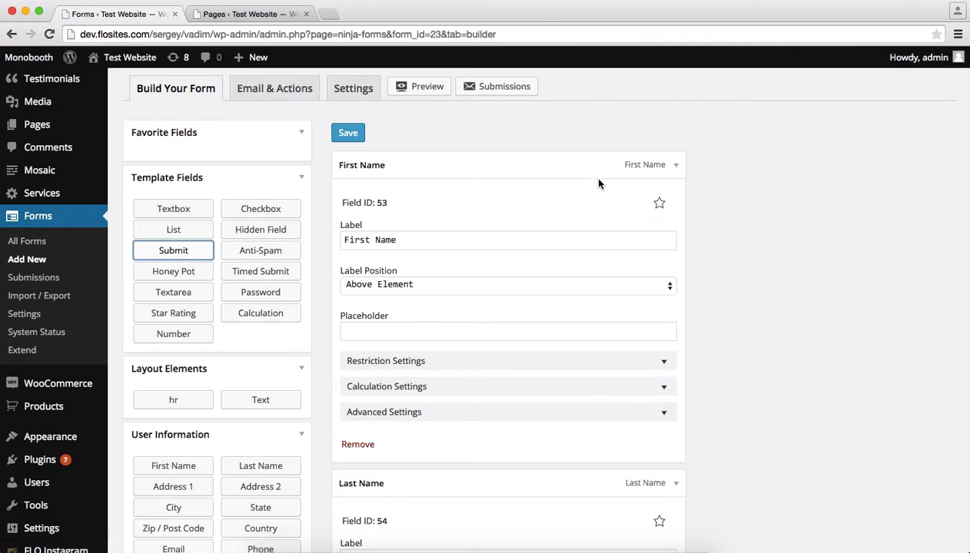
- Review all the fields added to the form, from First Name down to Submit
scroll(592, 180, down, 5)
scroll(508, 269, down, 10)
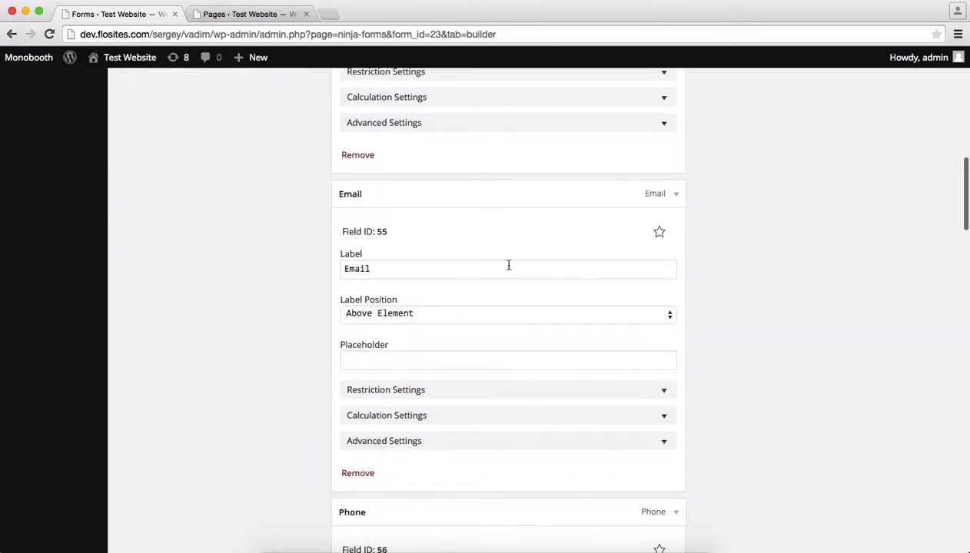
scroll(508, 269, down, 5)
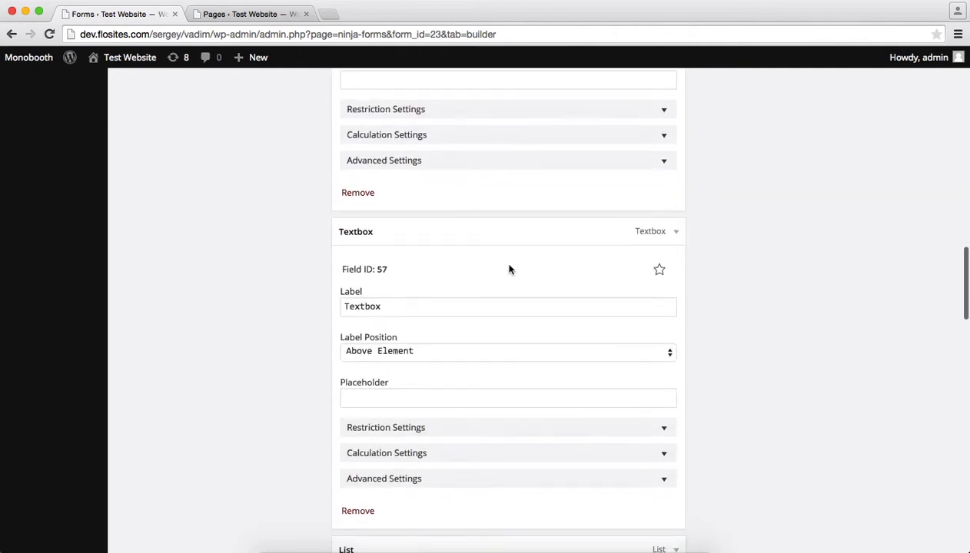
scroll(492, 341, down, 1)
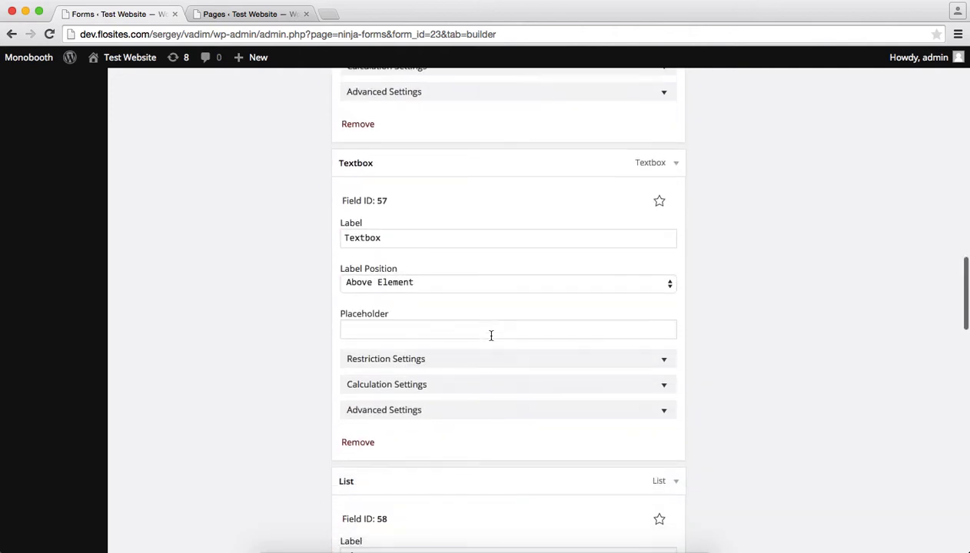
scroll(491, 336, down, 5)
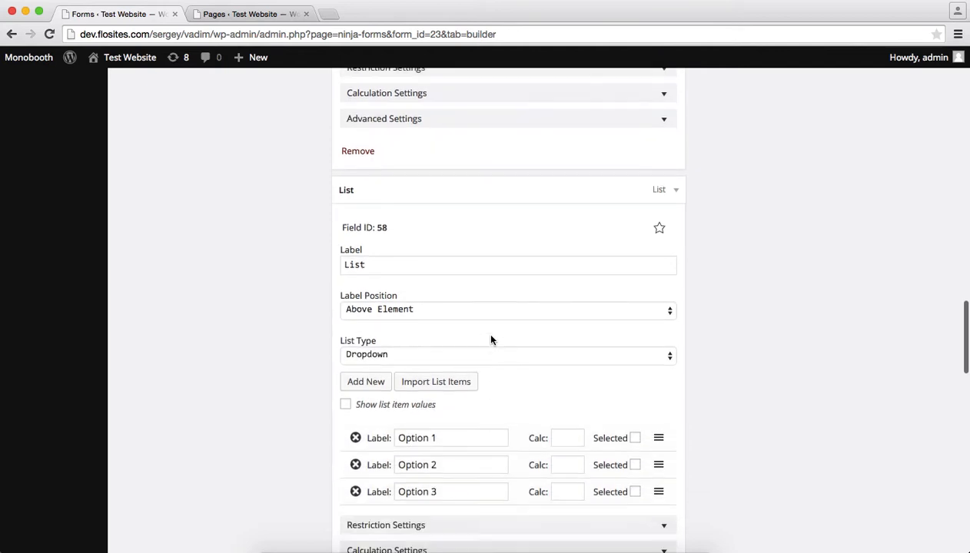
scroll(517, 265, down, 12)
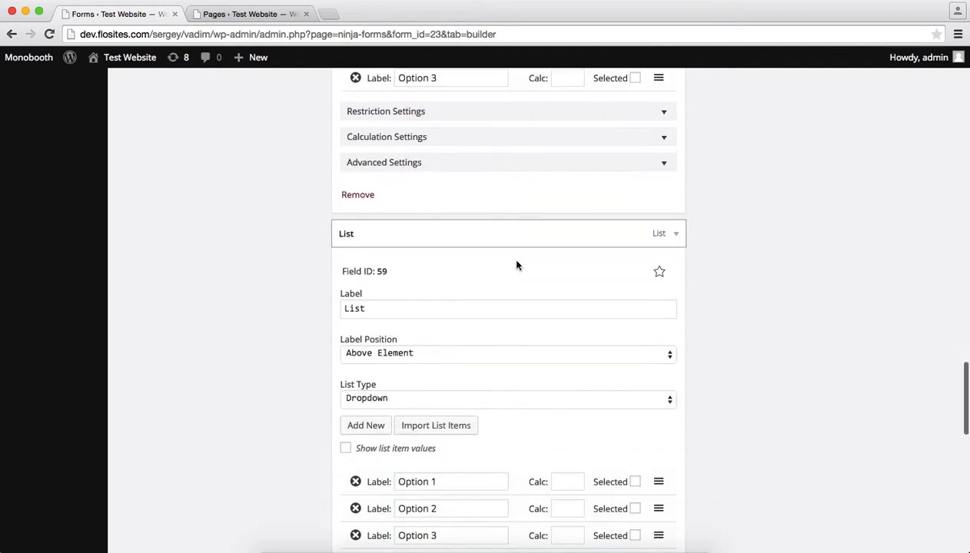
scroll(516, 265, down, 2)
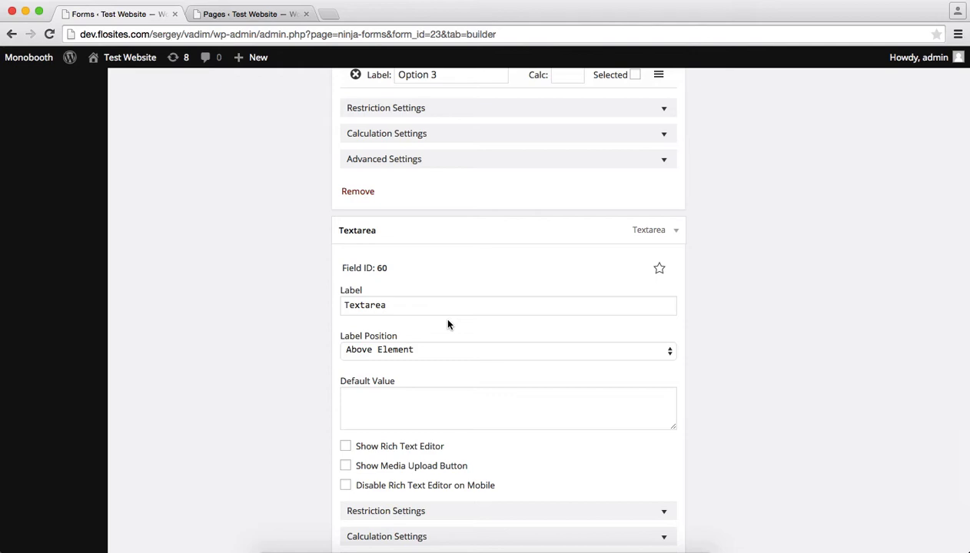
scroll(449, 324, down, 5)
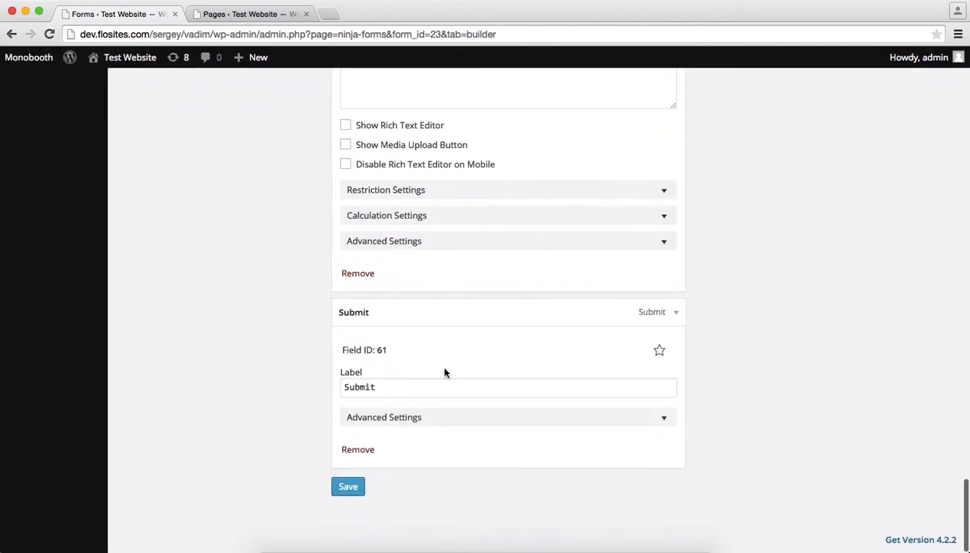
scroll(444, 372, up, 20)
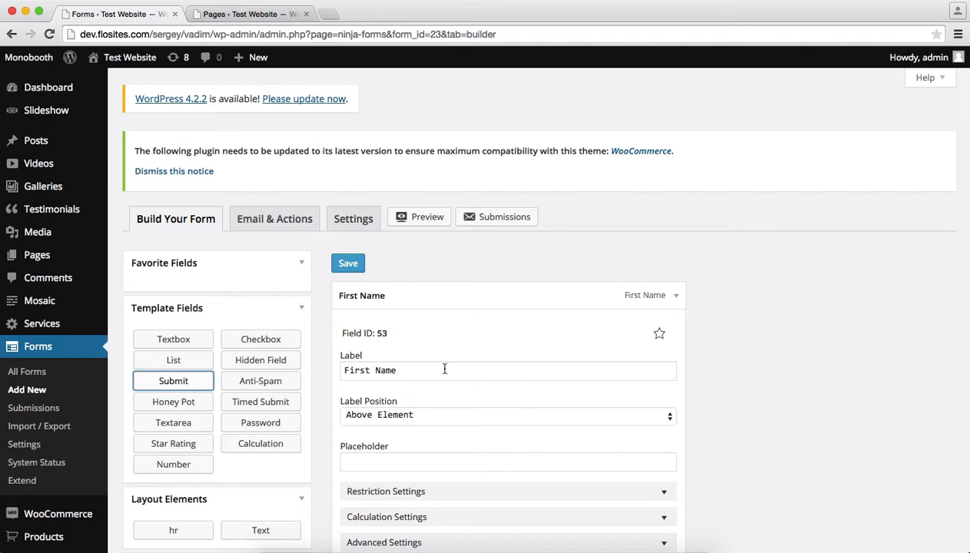
- Set the First Name field's placeholder to "First Name", matching its label
click(334, 552)
triple_click(403, 371)
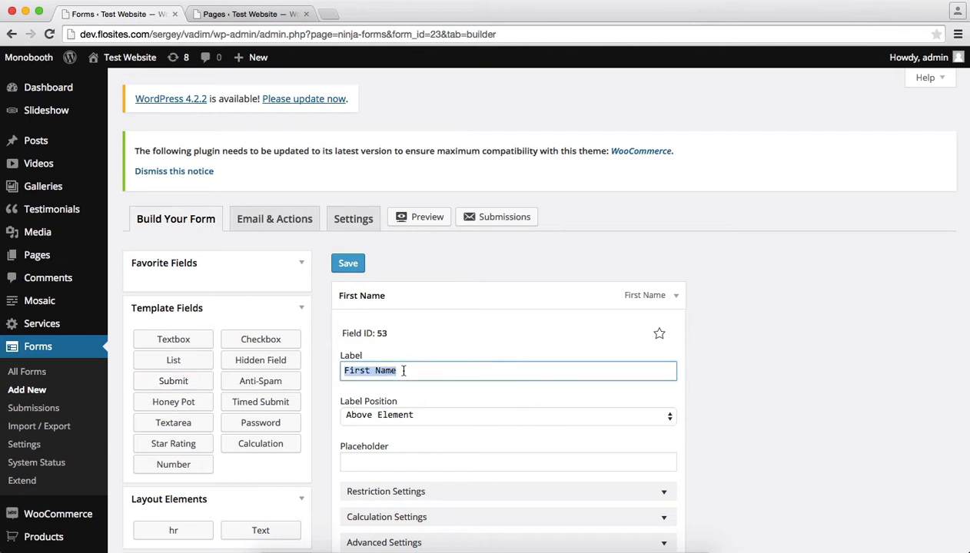
click(363, 466)
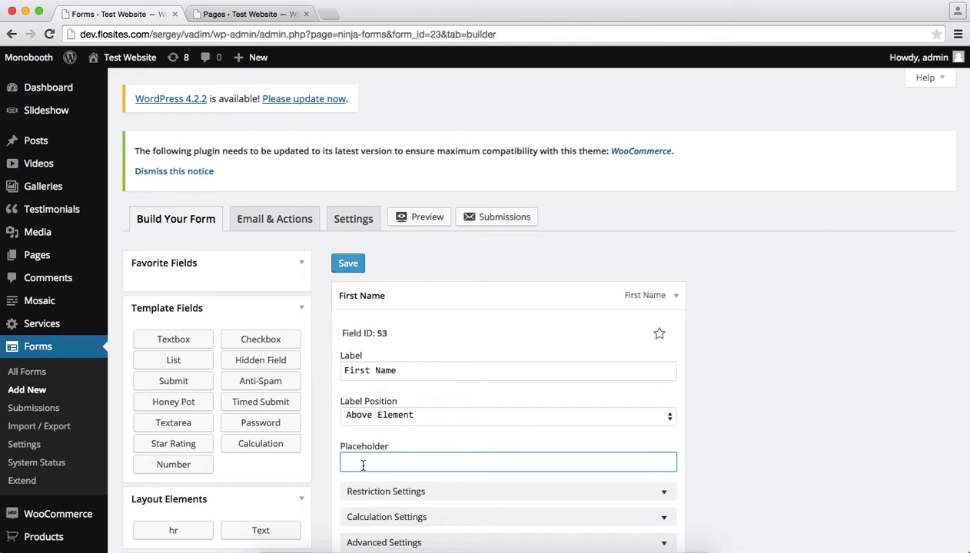
text(First)
key(BackSpace)
key(BackSpace)
text(t Name)
- Set the First Name field's label position to Inside Element
click(370, 418)
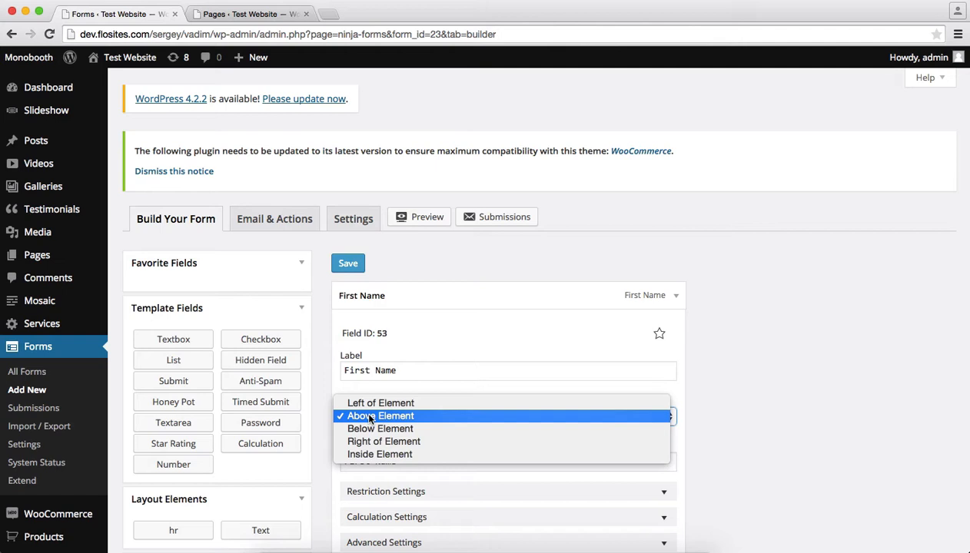
click(795, 409)
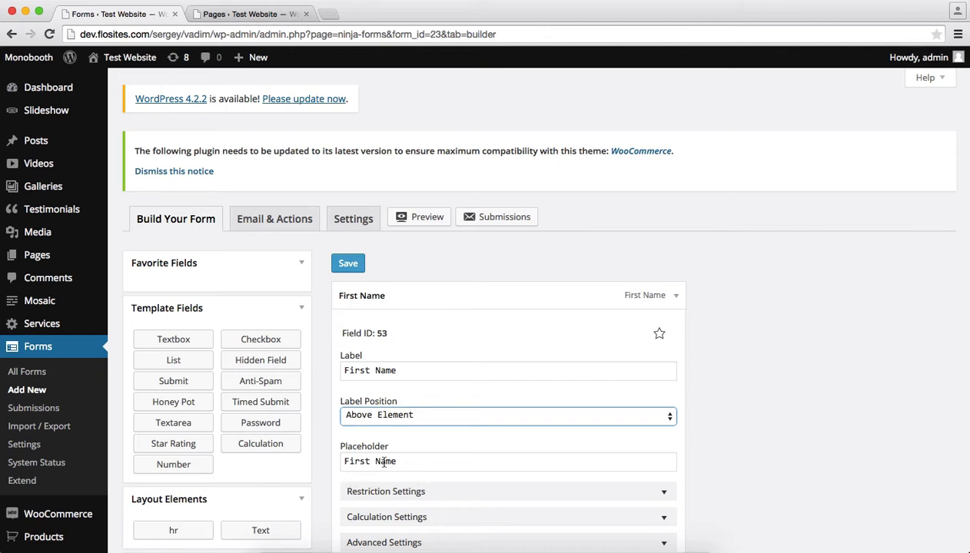
click(417, 413)
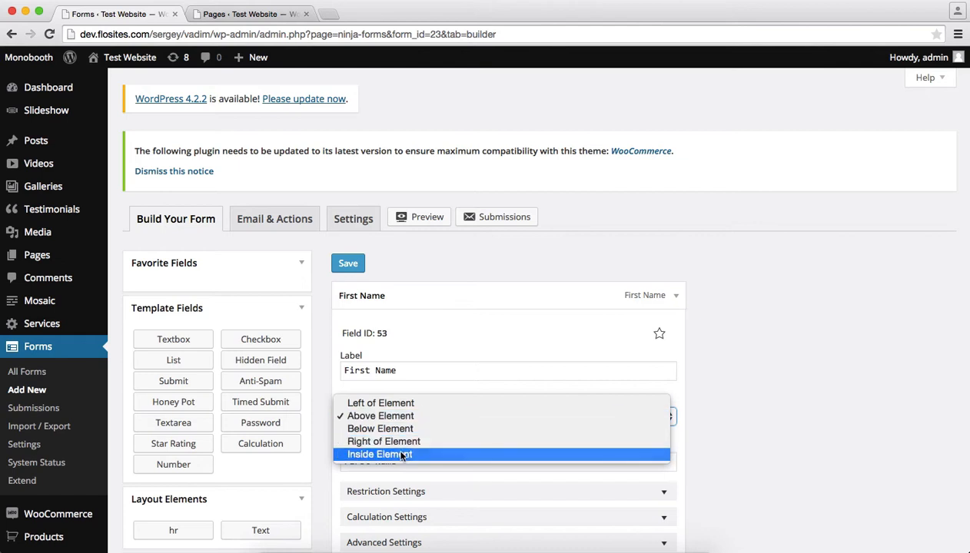
click(401, 455)
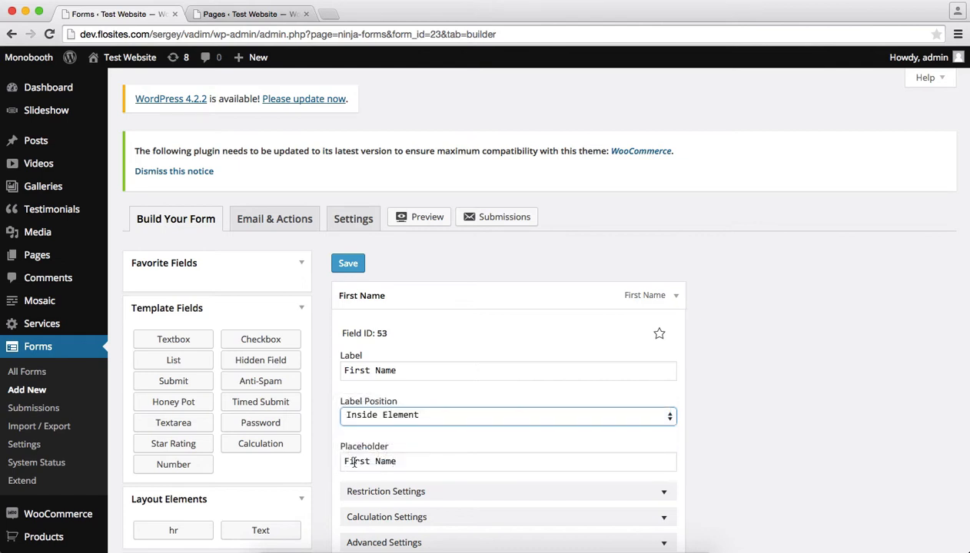
click(444, 462)
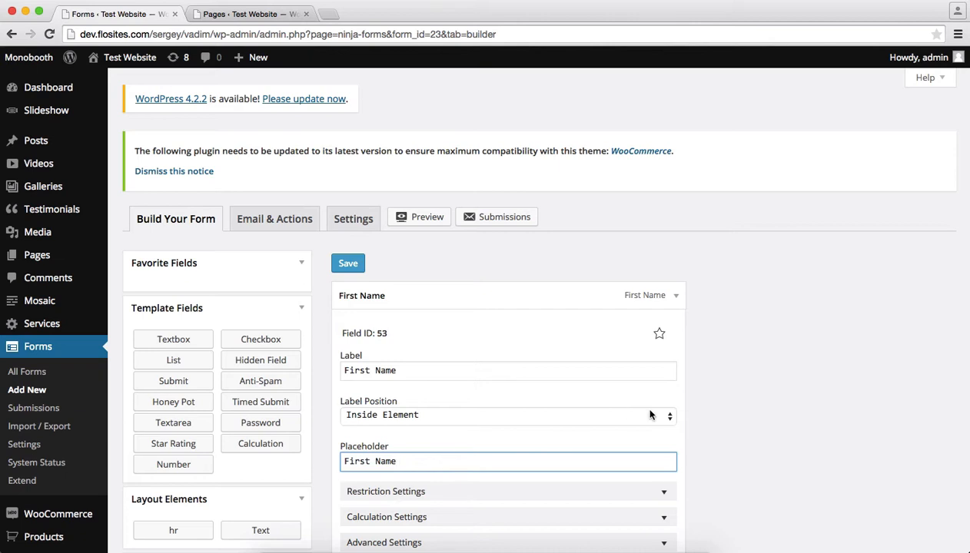
- Make the First Name field required in its restriction settings, then collapse those settings
scroll(705, 382, down, 3)
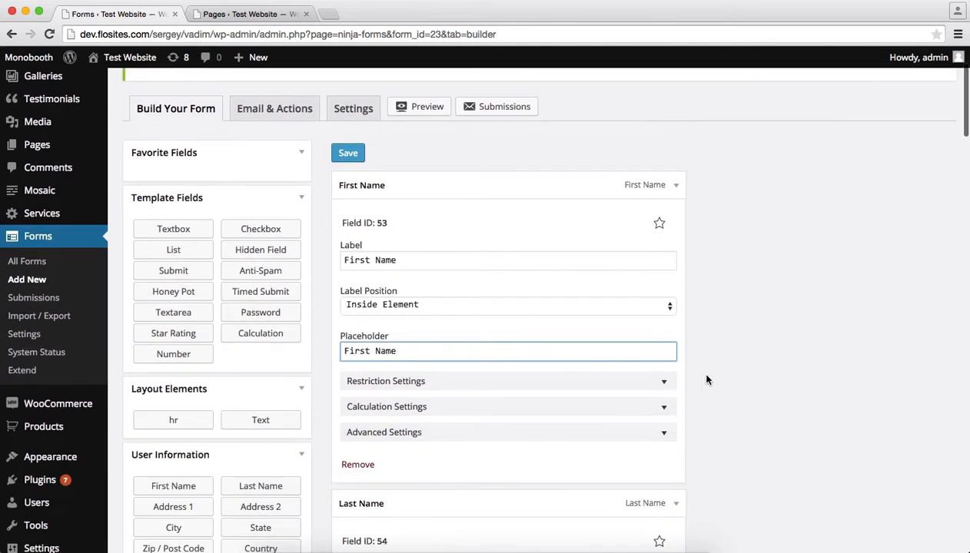
click(664, 381)
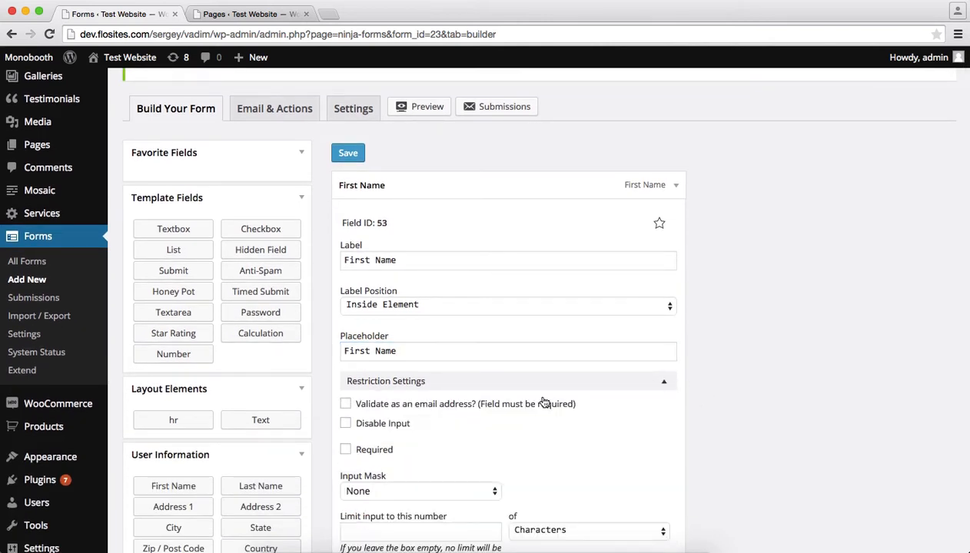
scroll(480, 443, down, 3)
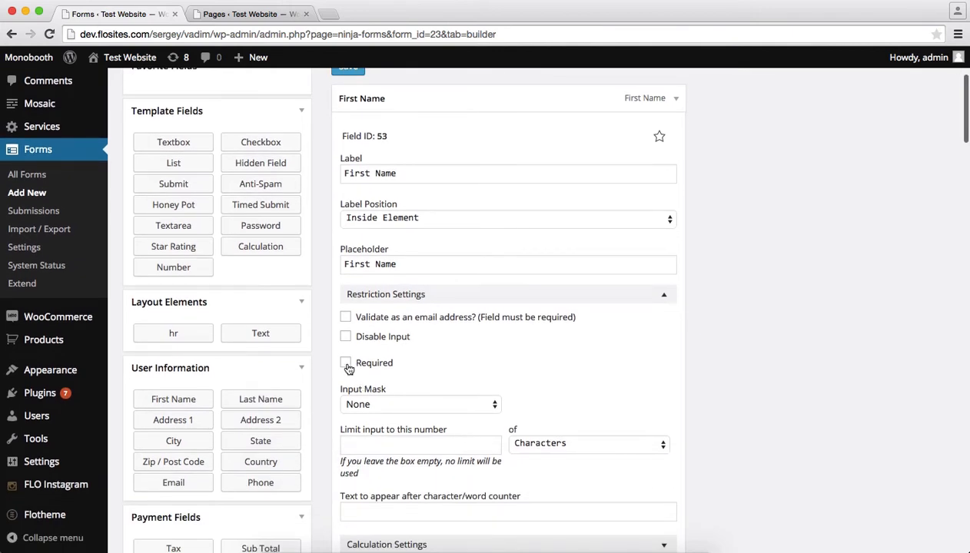
click(346, 363)
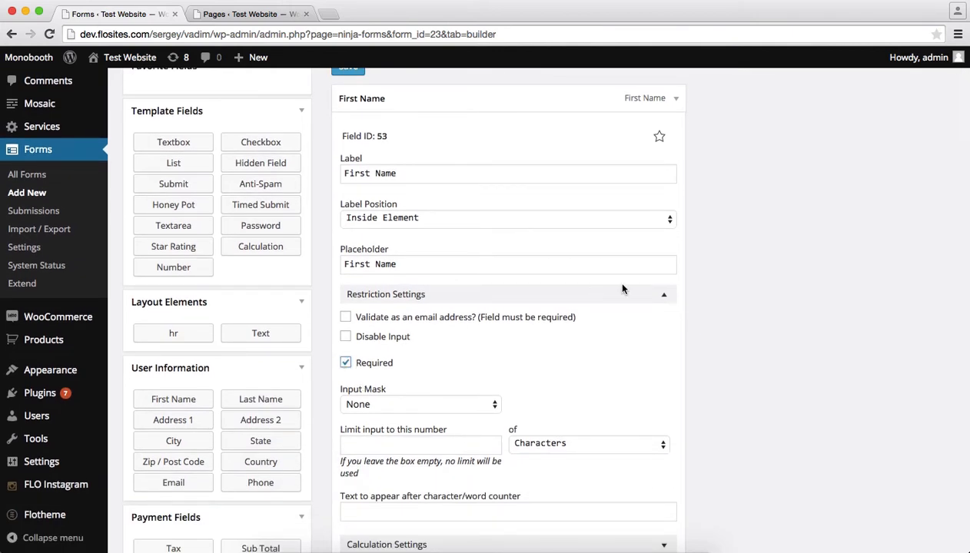
click(665, 299)
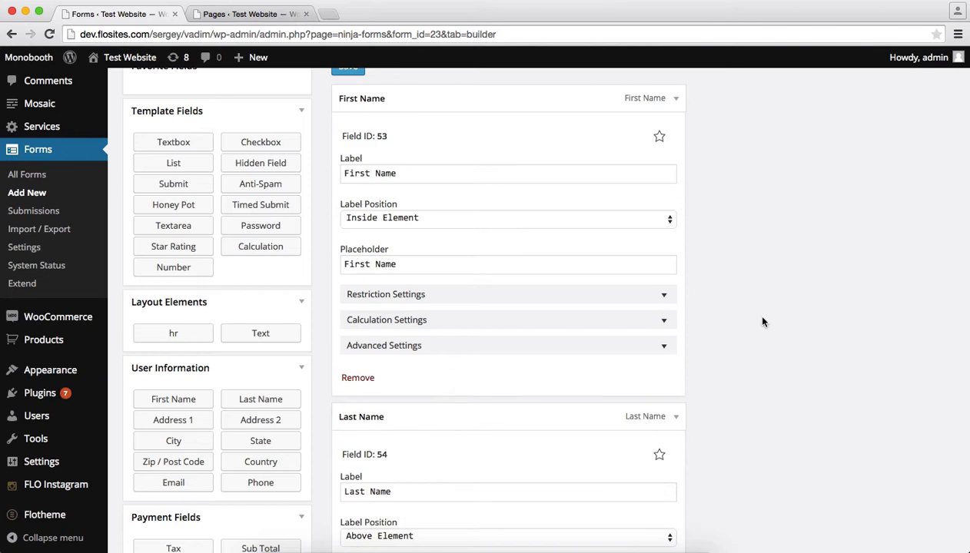
- Give the First Name field the custom CSS classes "flo-small left" in its advanced settings and collapse the field
scroll(751, 312, down, 2)
click(665, 302)
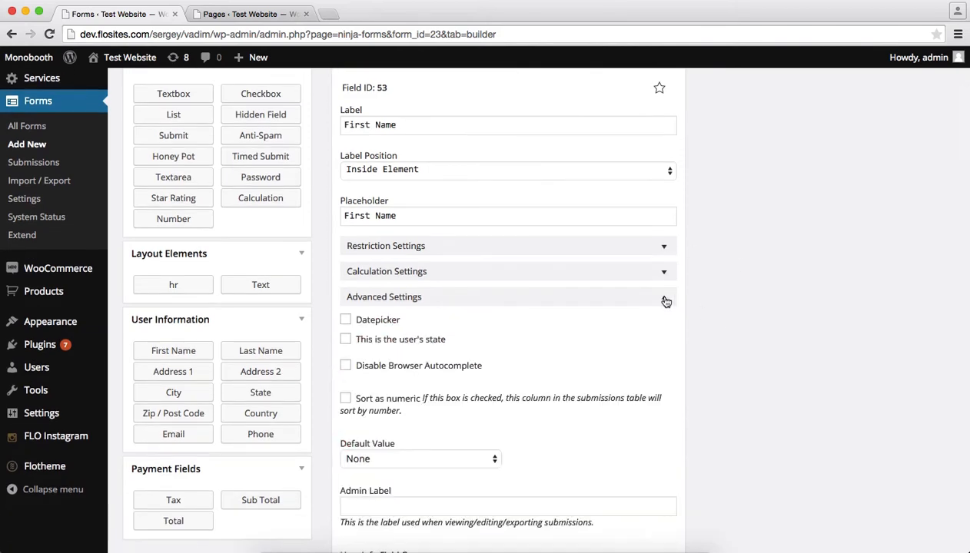
scroll(612, 369, down, 4)
scroll(612, 369, down, 3)
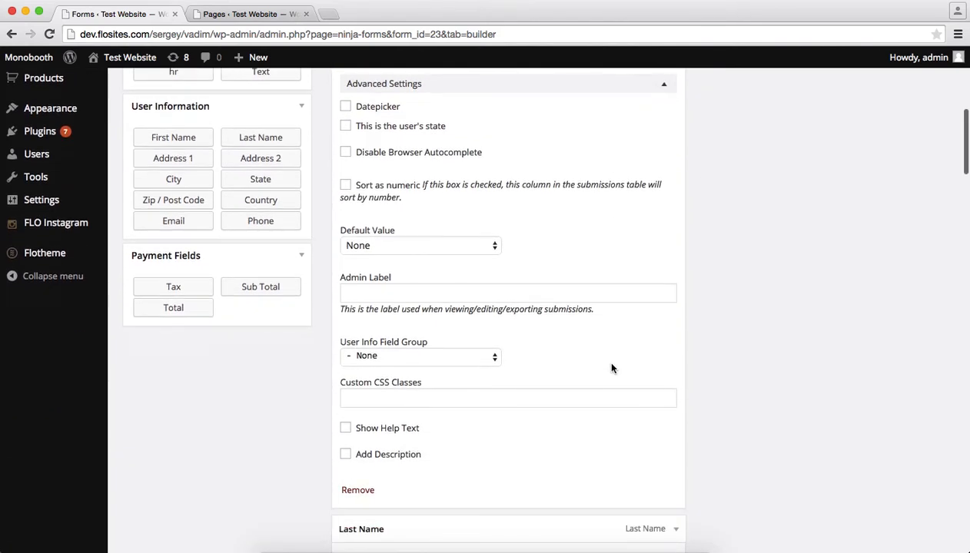
click(376, 397)
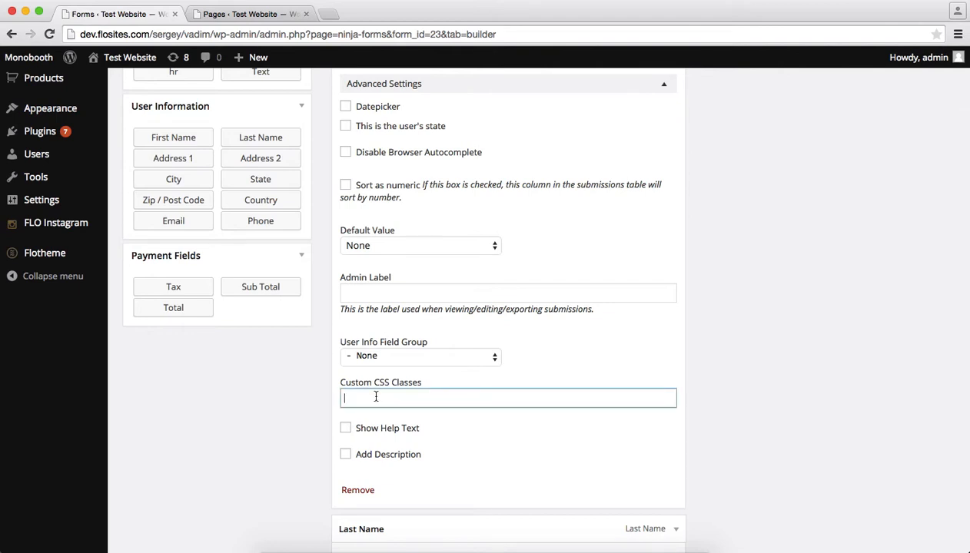
text(flo-small left)
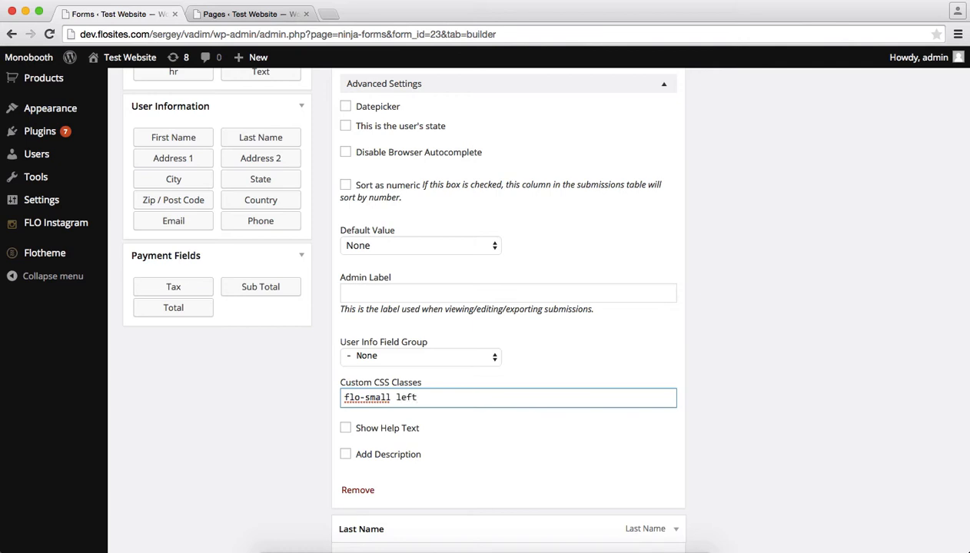
scroll(680, 245, up, 3)
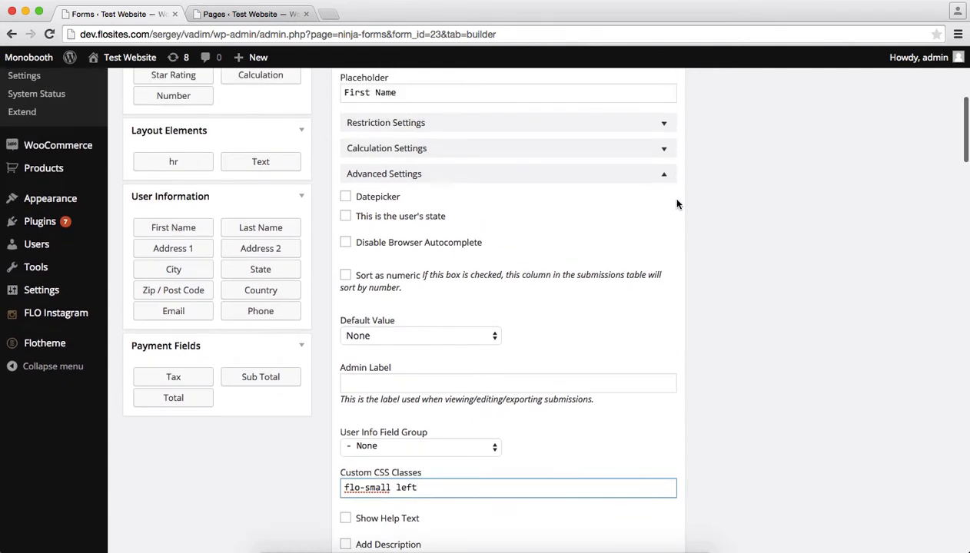
click(665, 178)
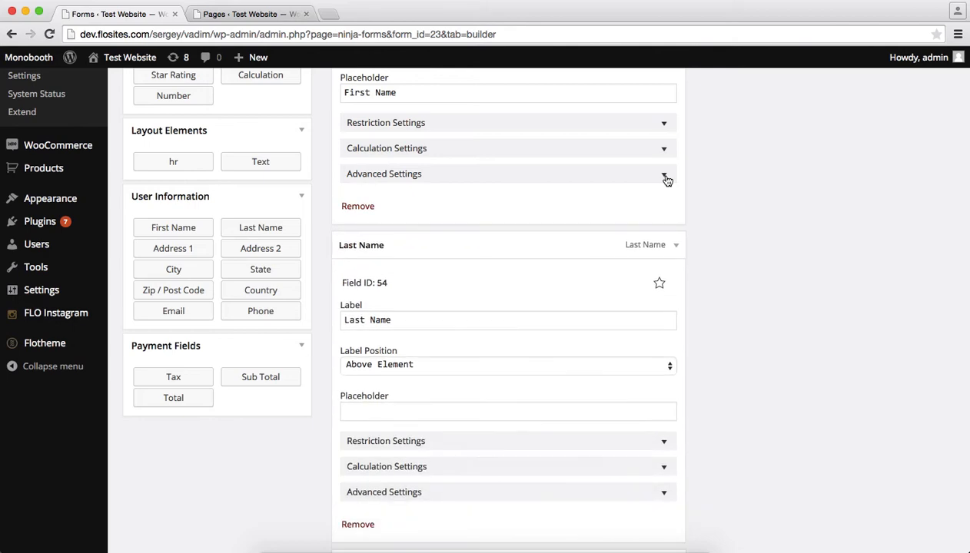
scroll(695, 222, up, 9)
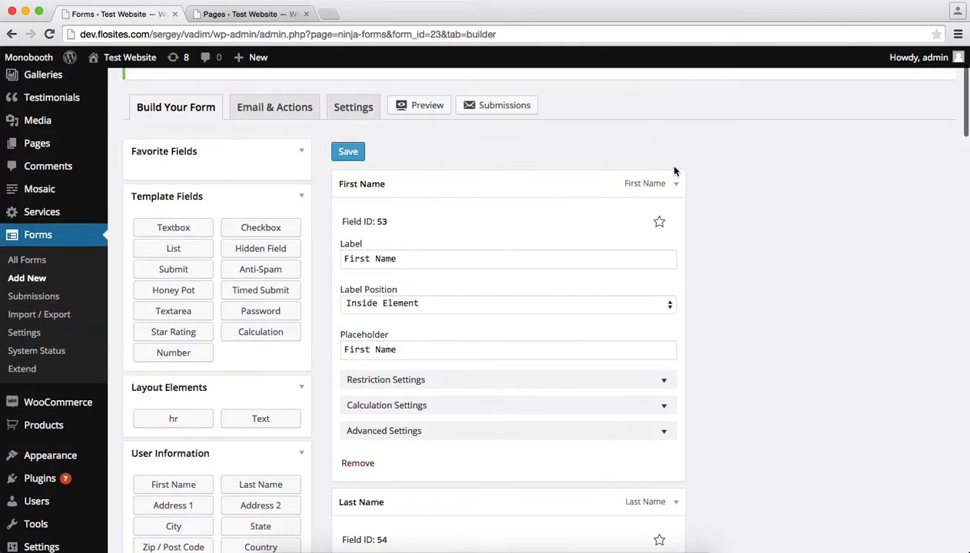
click(676, 187)
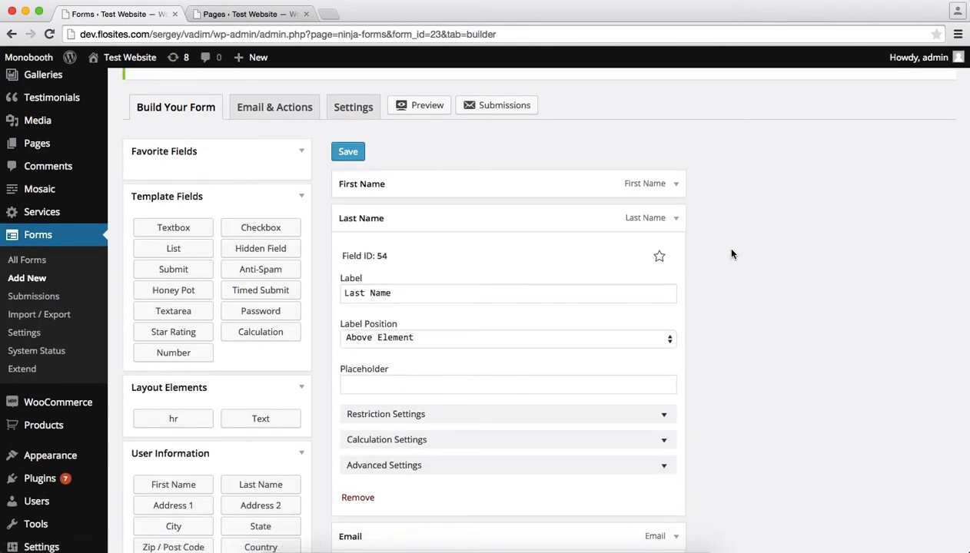
- Copy the Last Name field's label into its placeholder and set the label position to Inside Element
scroll(731, 254, down, 2)
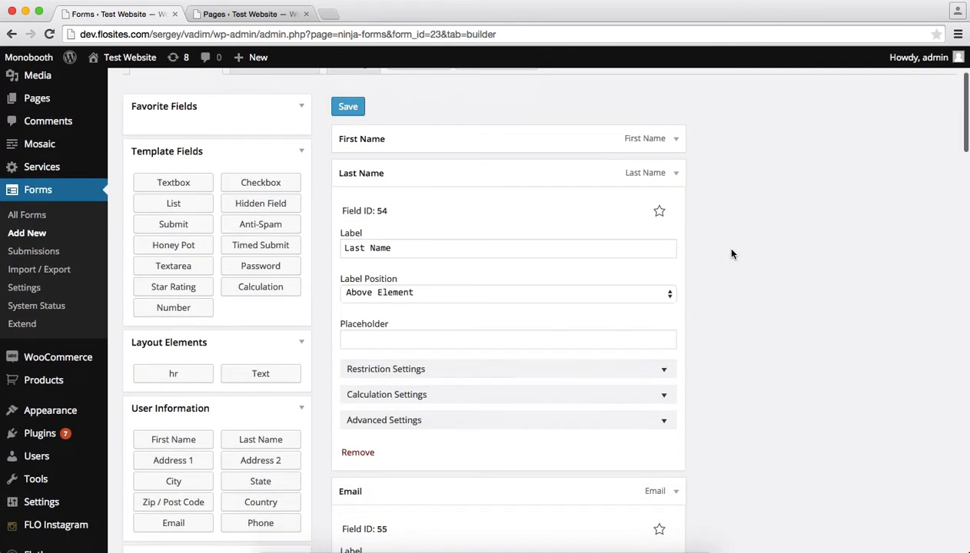
triple_click(418, 247)
key(ctrl+c)
click(365, 344)
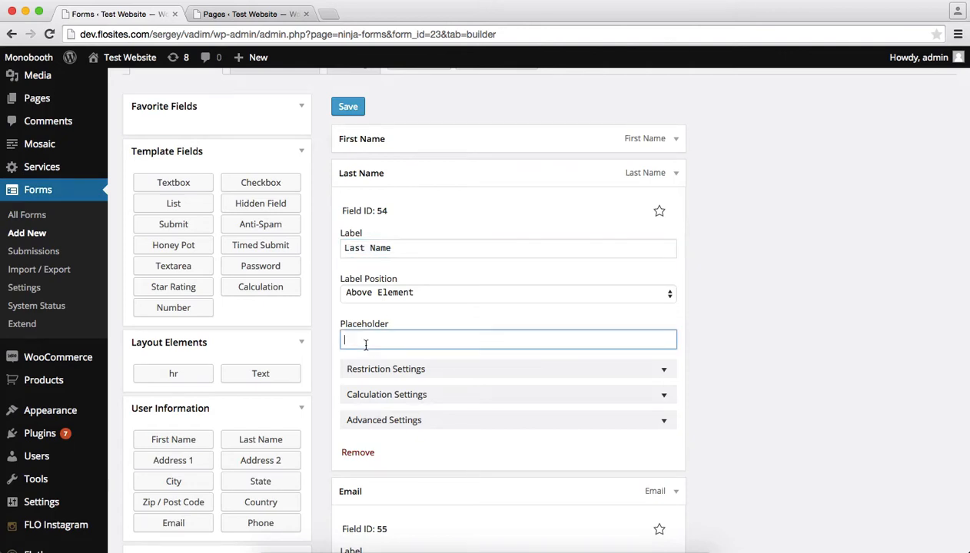
key(ctrl+v)
click(429, 296)
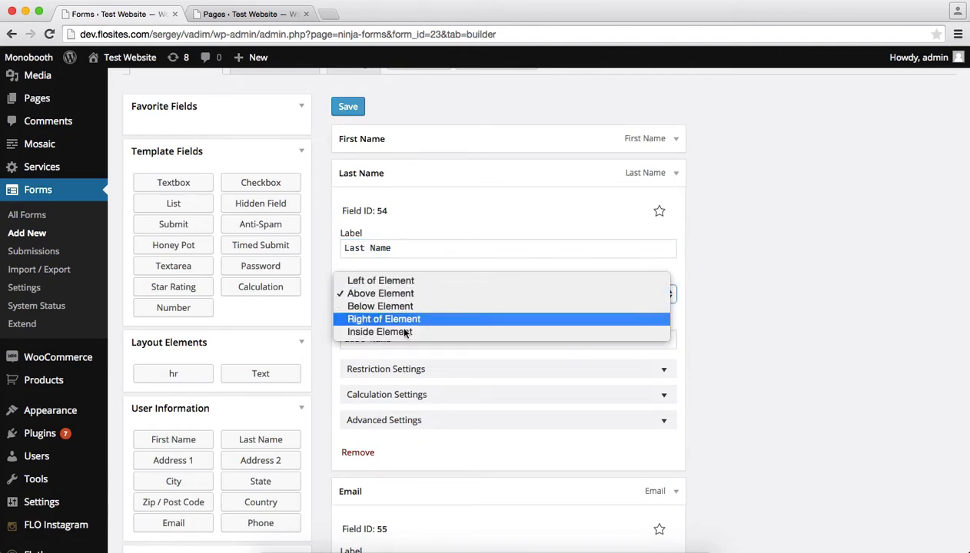
click(387, 328)
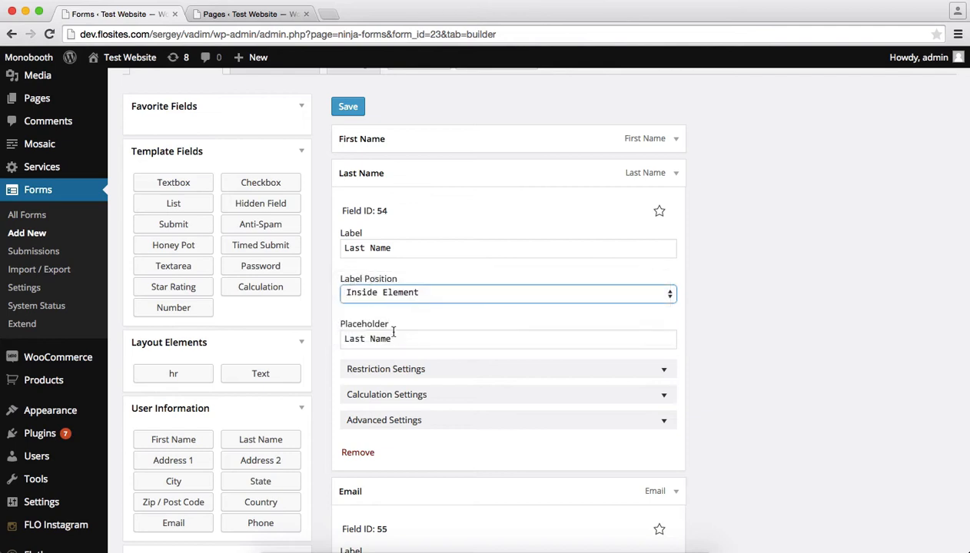
- Make the Last Name field required in its restriction settings and collapse those settings
click(414, 372)
click(663, 373)
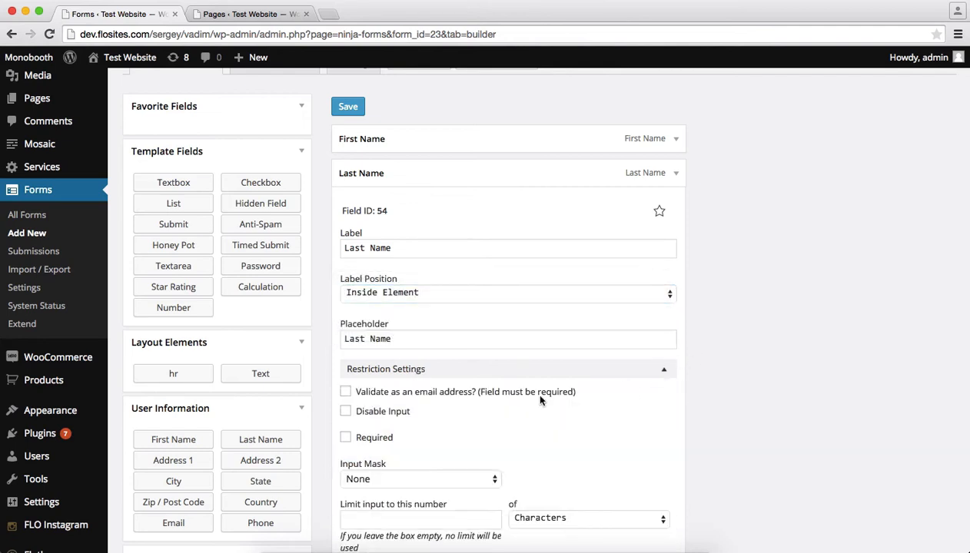
click(345, 440)
click(664, 372)
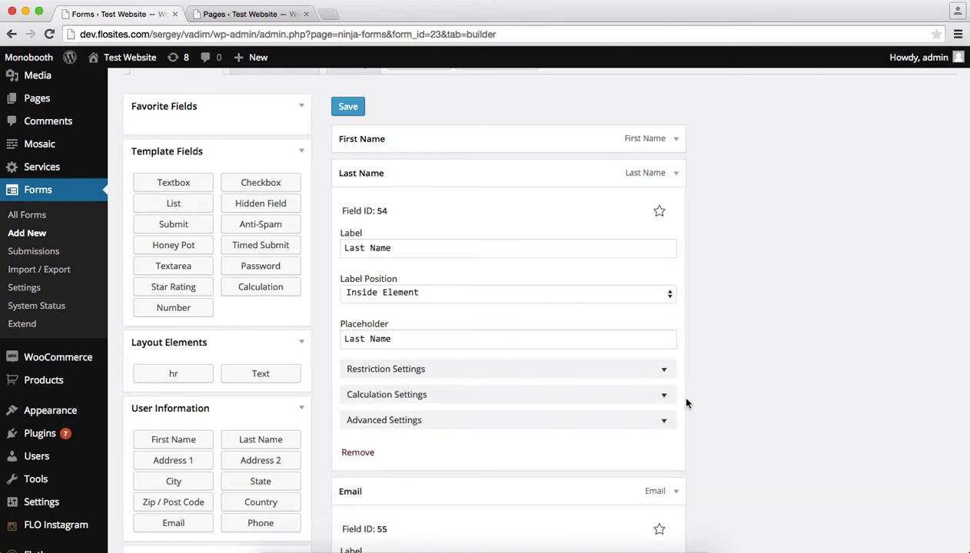
- Give the Last Name field the custom CSS classes "flo-small right" in its advanced settings and collapse the field
click(664, 422)
scroll(728, 399, down, 2)
scroll(728, 398, down, 3)
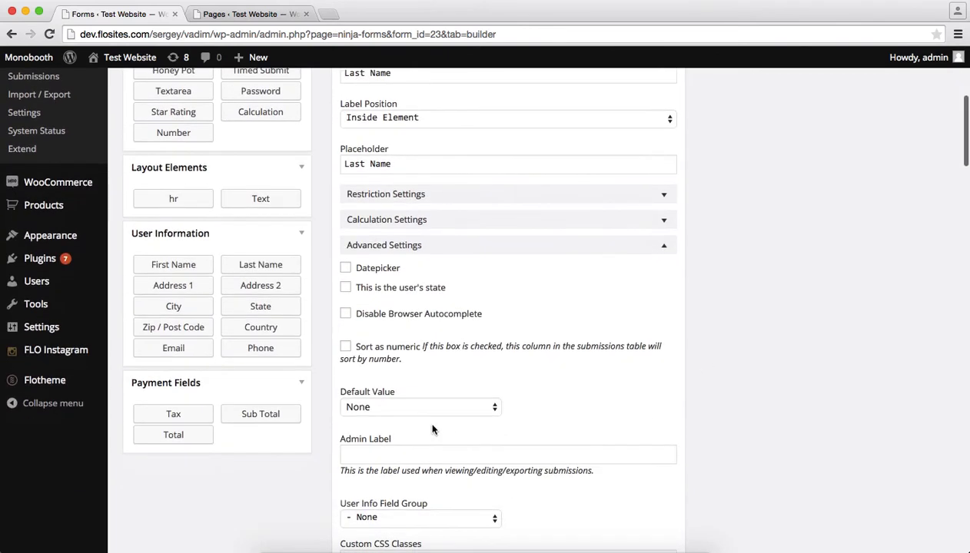
scroll(379, 456, down, 4)
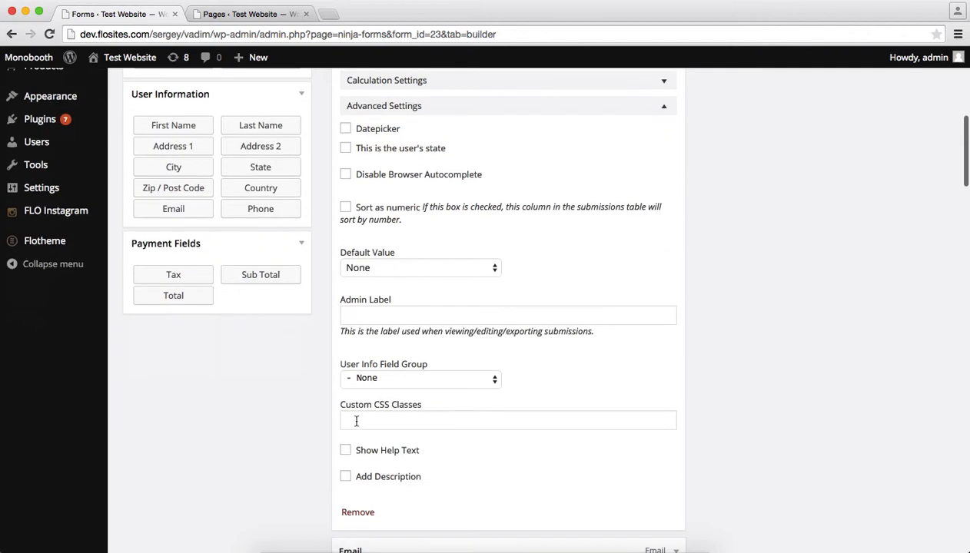
click(357, 420)
text(flo-)
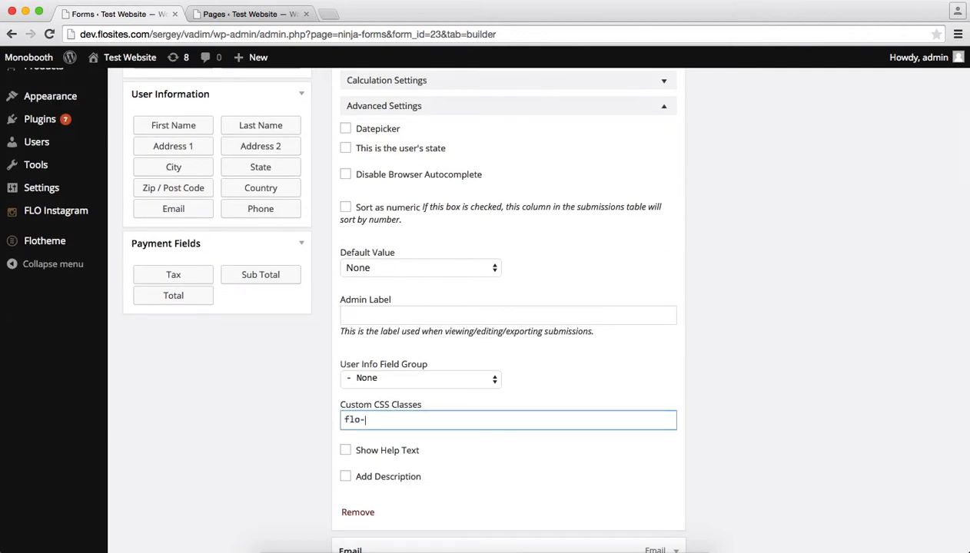
text(small right)
scroll(537, 366, up, 3)
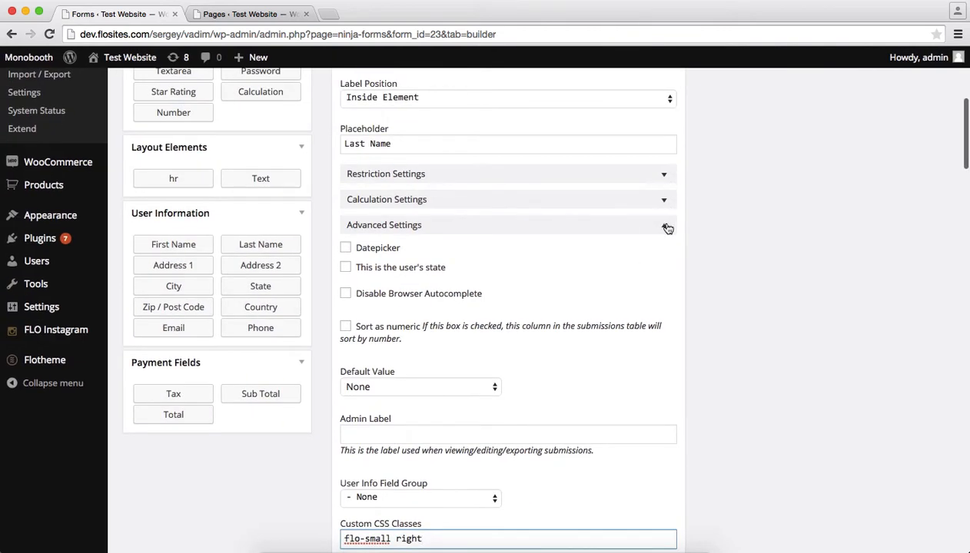
click(666, 226)
scroll(666, 224, up, 2)
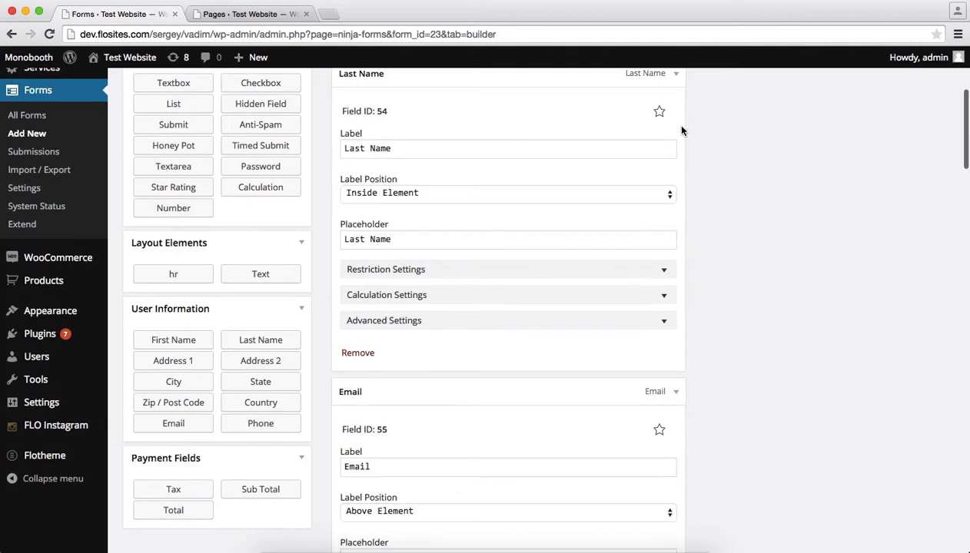
scroll(681, 129, up, 2)
click(678, 141)
scroll(676, 174, up, 1)
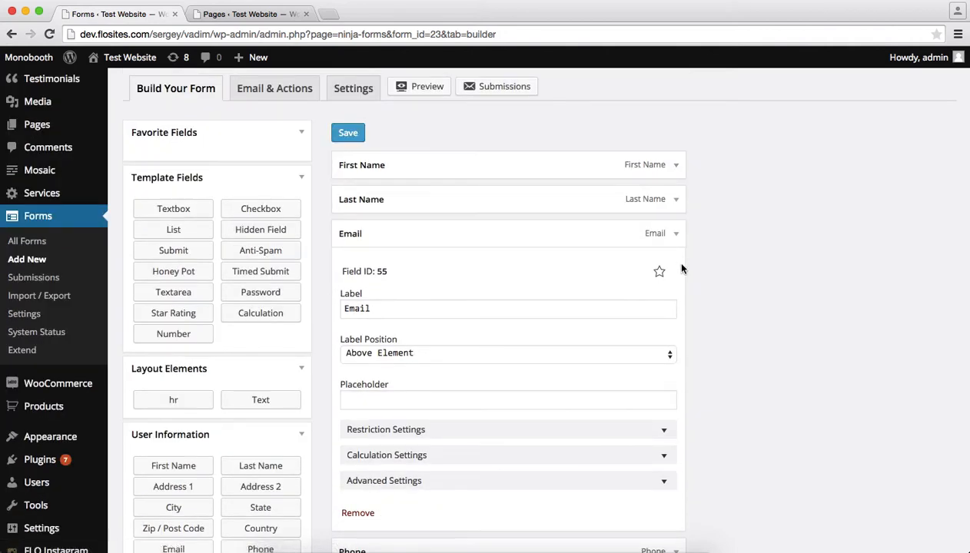
- Set the Email field's placeholder to "Your Email" and its label position to Inside Element
scroll(681, 268, down, 1)
scroll(563, 268, down, 3)
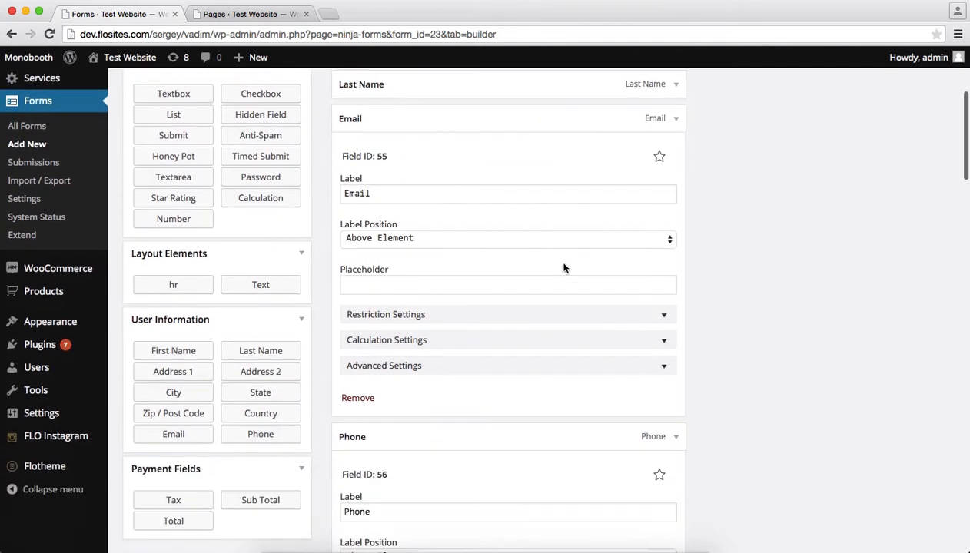
scroll(563, 268, down, 5)
scroll(564, 268, up, 5)
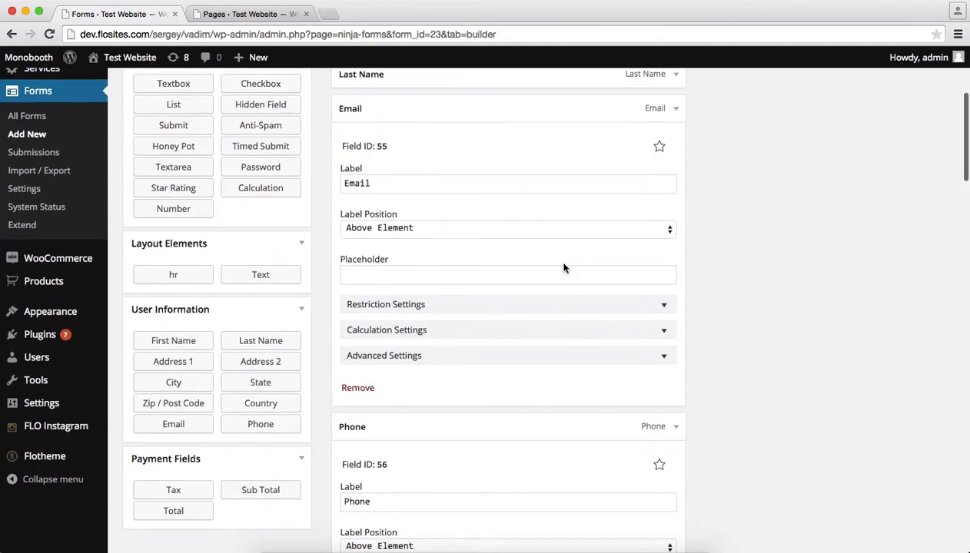
scroll(563, 268, down, 1)
click(563, 266)
text(Your Email)
click(427, 223)
click(427, 263)
- Give the Email field the custom CSS classes "flo-small left" in its advanced settings and collapse the field
click(665, 300)
click(665, 301)
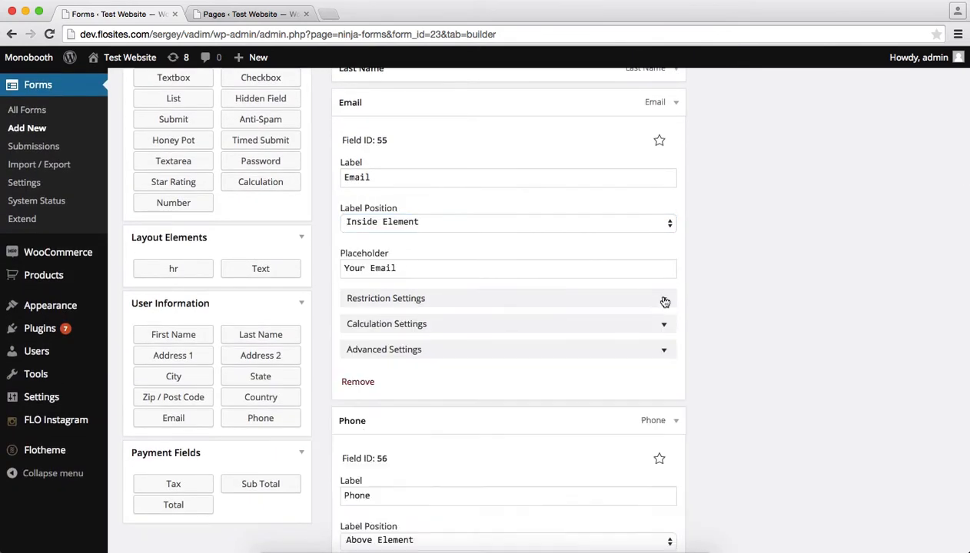
click(664, 350)
scroll(664, 350, down, 4)
click(373, 517)
text(flo-small left)
scroll(396, 442, up, 8)
click(676, 174)
- Set the Phone field's placeholder to "Phone Number"
click(599, 374)
text(Phon)
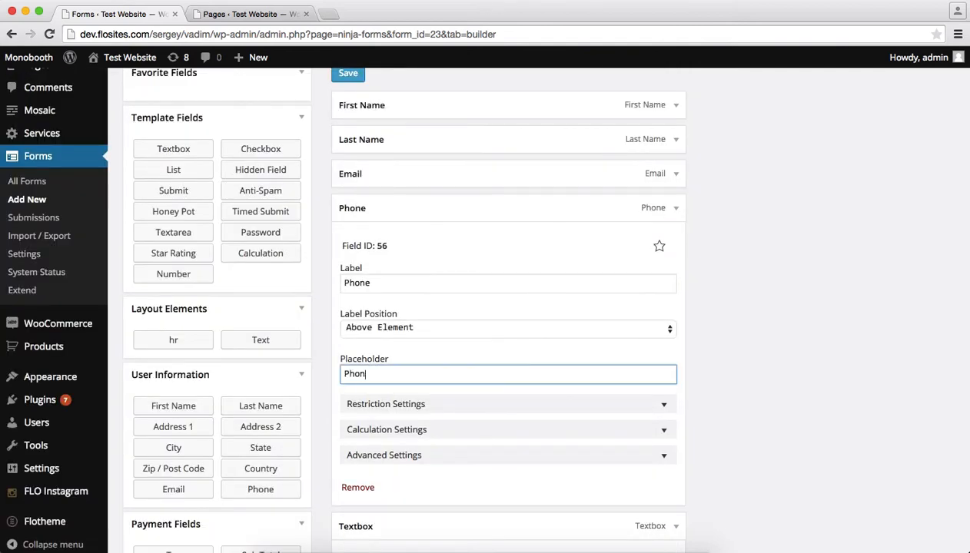
text(e Number)
- Give the Phone field the custom CSS classes "flo-small right" in its advanced settings and collapse the field
click(664, 455)
scroll(665, 455, down, 4)
click(461, 485)
text(flo-small right)
click(665, 170)
scroll(665, 171, up, 3)
click(677, 135)
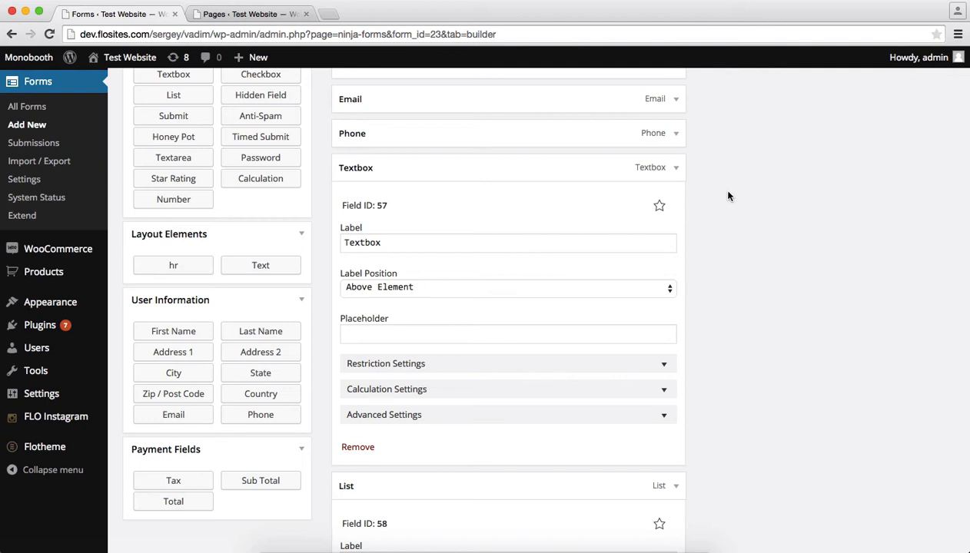
- Check the planned field list in the text document and change the Textbox field's label to "Event Date"
click(538, 543)
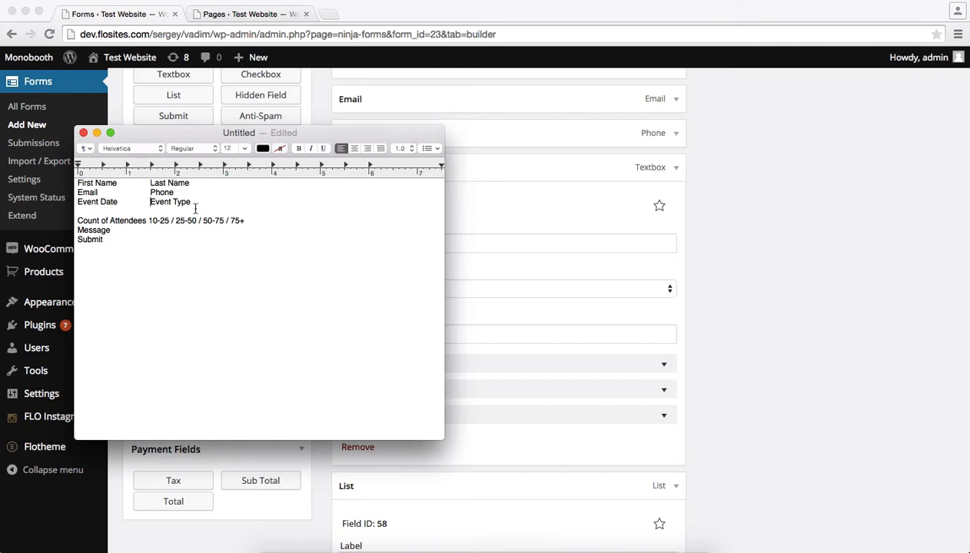
key(super+Tab)
double_click(427, 242)
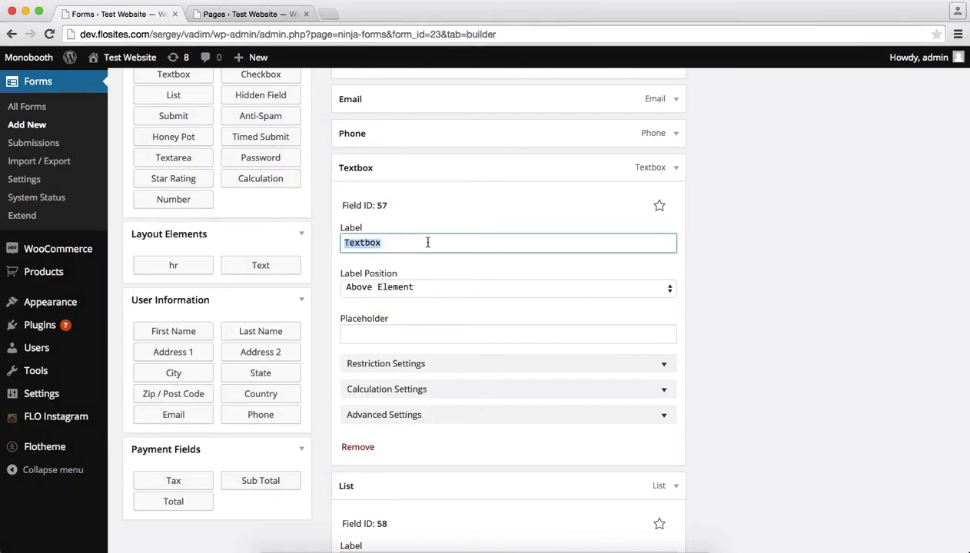
text(Event Date)
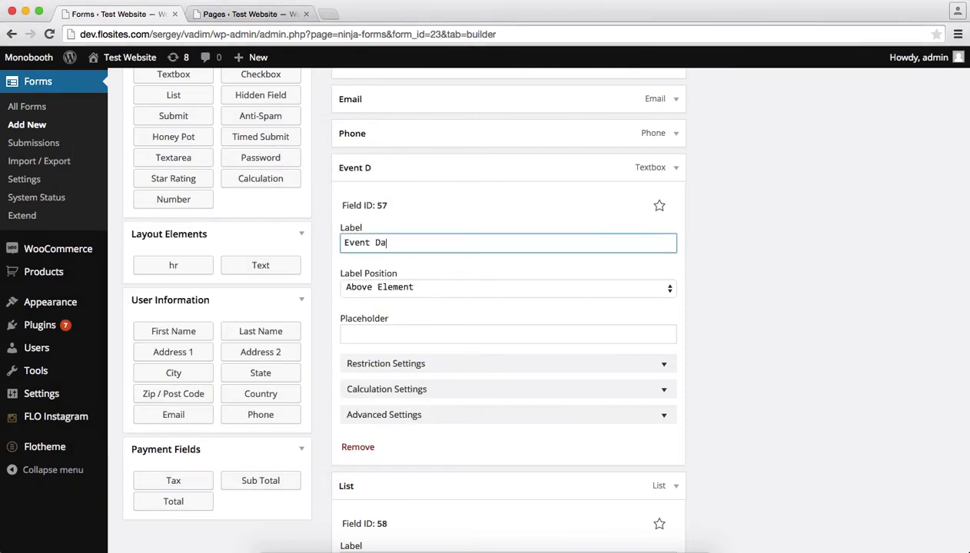
- Set the Event Date field's label position to Inside Element and its placeholder to "Select Event Date"
click(434, 289)
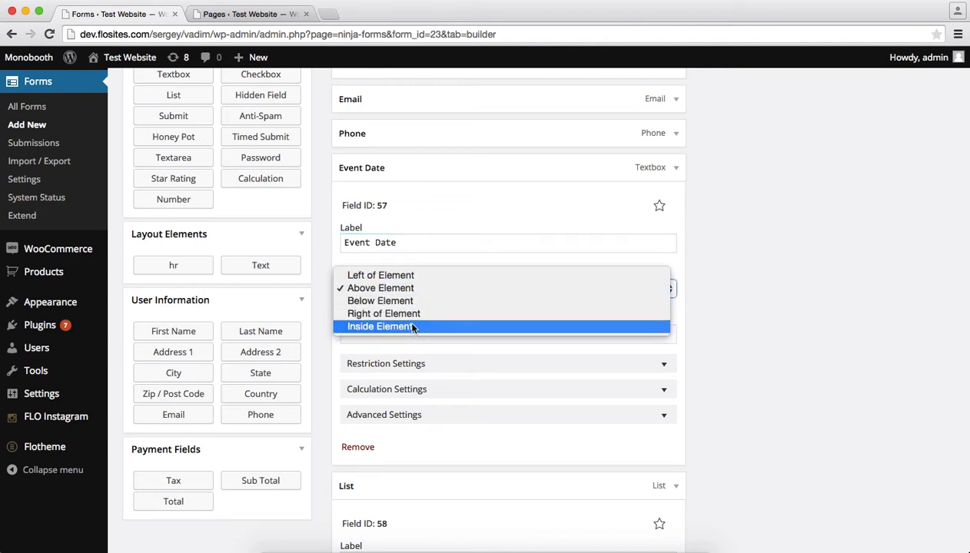
click(404, 327)
click(371, 334)
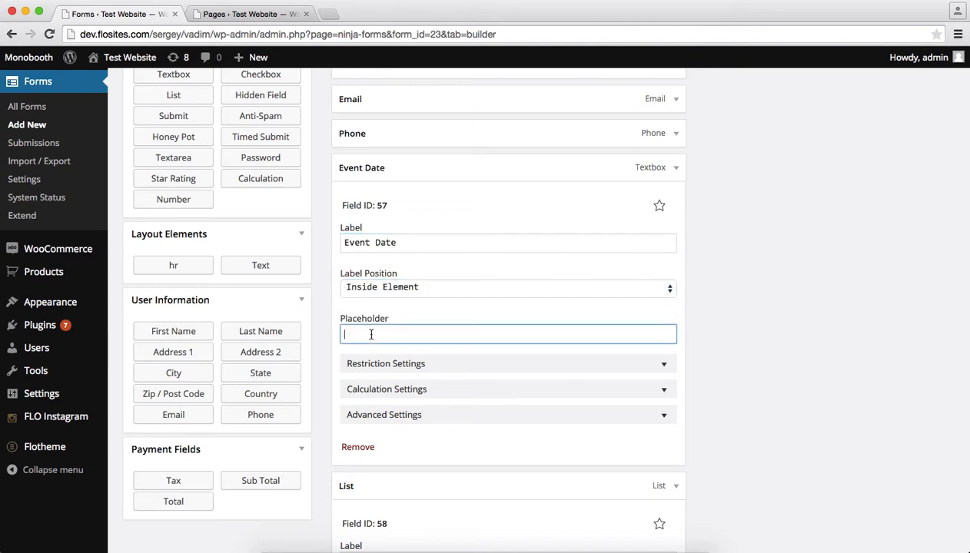
text(You)
text(r Event Da)
text(te)
double_click(355, 334)
text(Select)
- Make the Event Date field required and enable the Datepicker option in its advanced settings
click(664, 366)
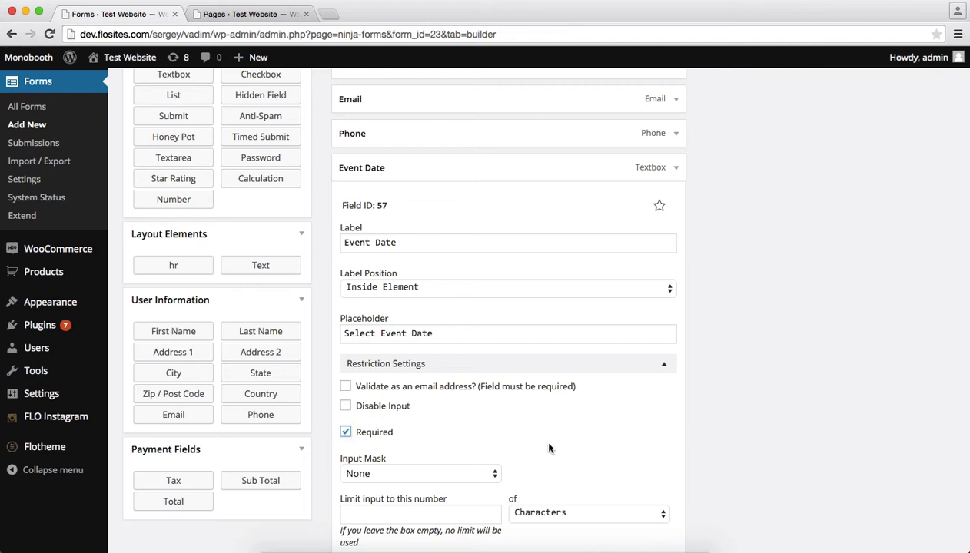
click(665, 367)
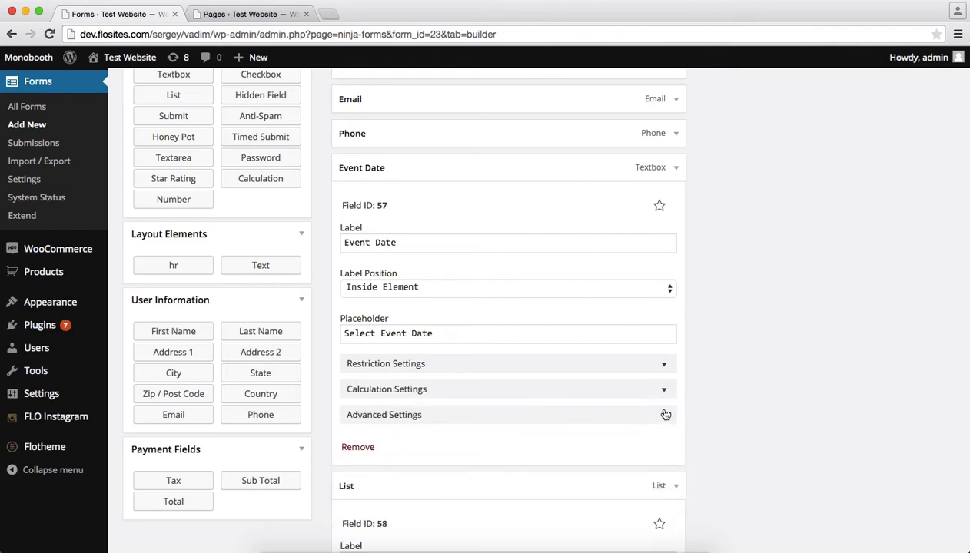
click(663, 418)
scroll(662, 418, down, 3)
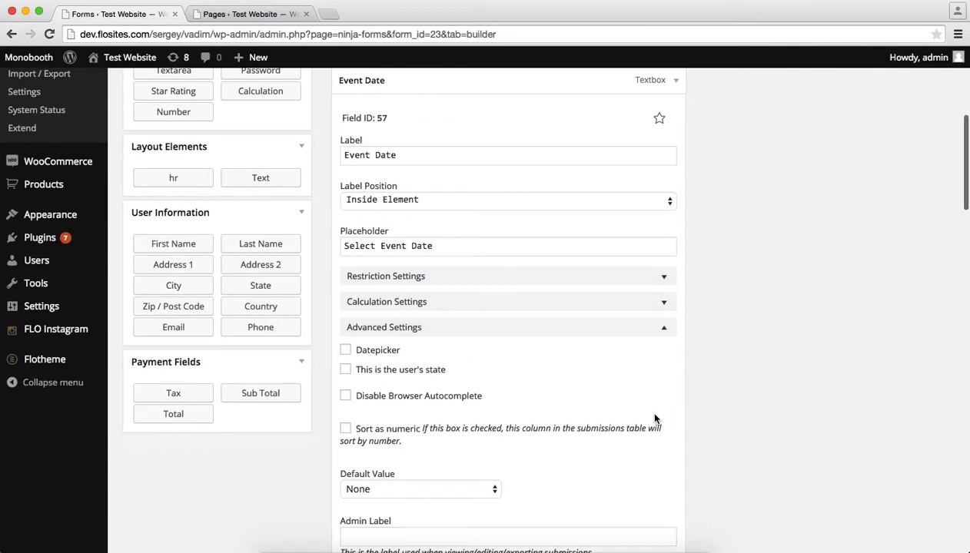
click(347, 349)
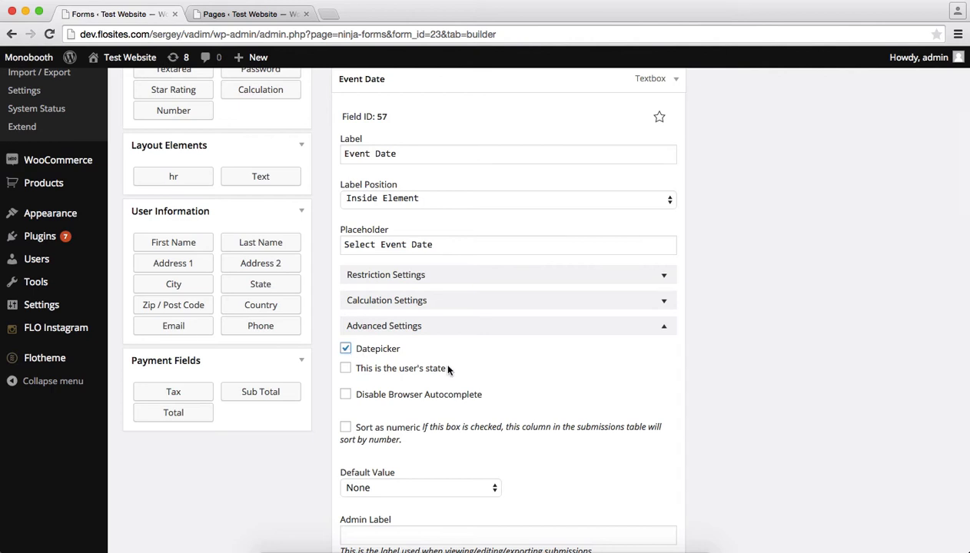
- Give the Event Date field the custom CSS classes "flo-small left" and collapse the field
scroll(449, 369, down, 7)
click(389, 421)
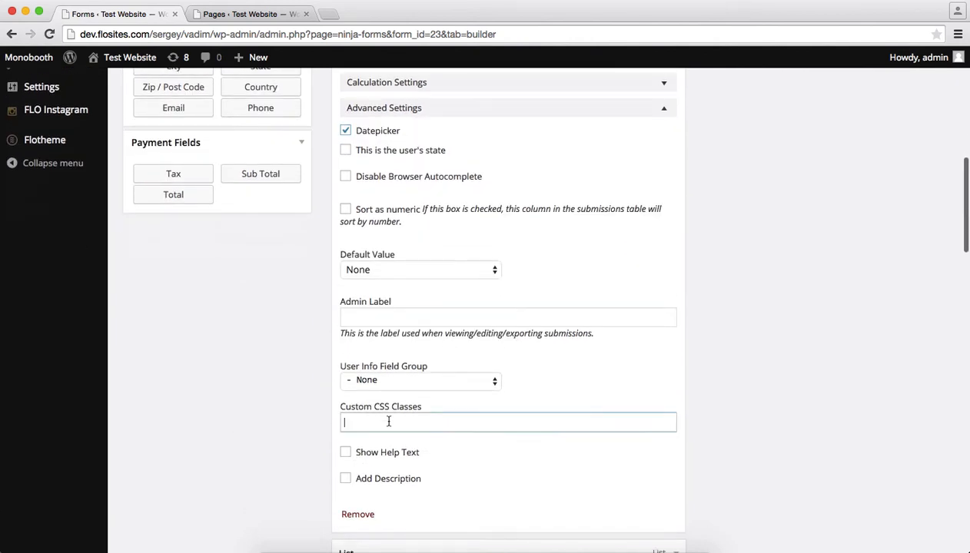
text(flo-s)
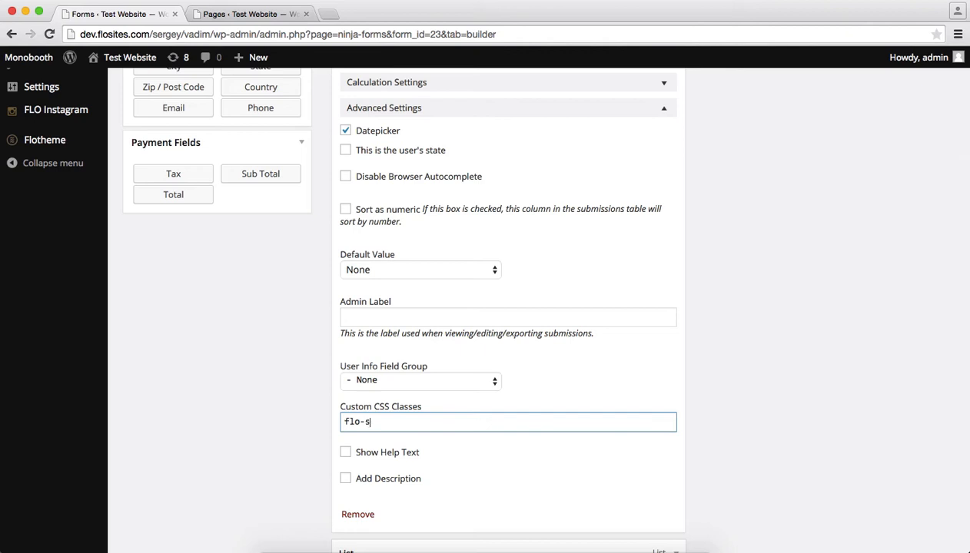
text(mall left)
click(666, 110)
scroll(718, 212, up, 5)
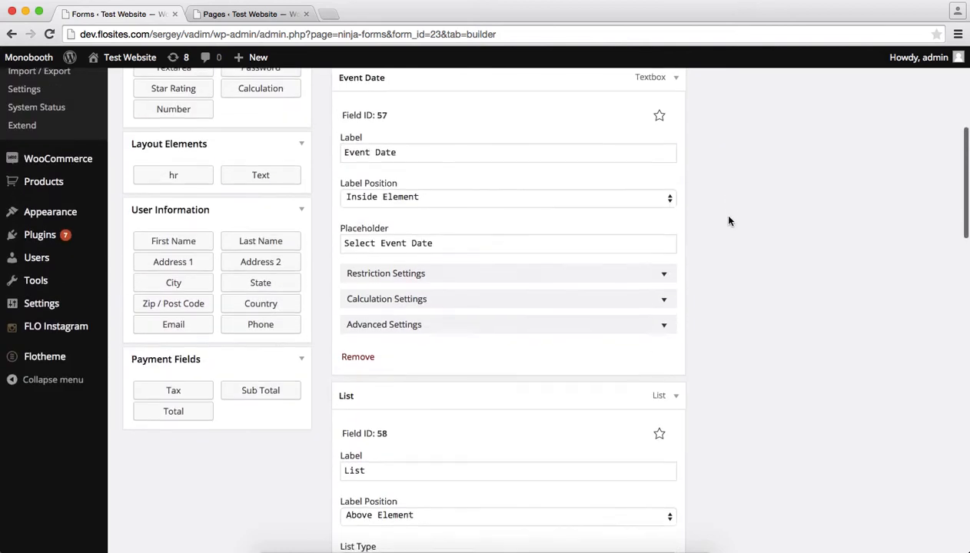
click(677, 130)
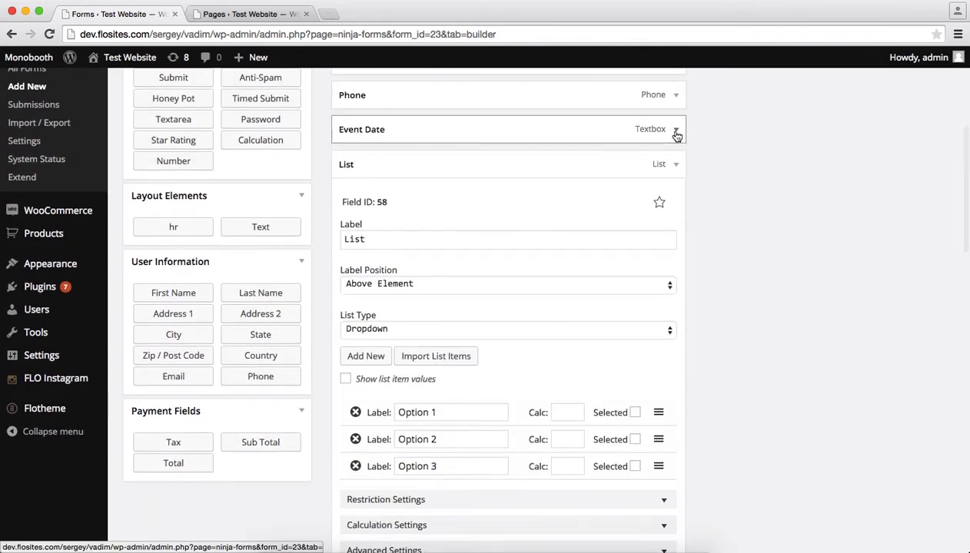
- Check the planned field list again and change the first List field's label to "Event Type"
key(super+Tab)
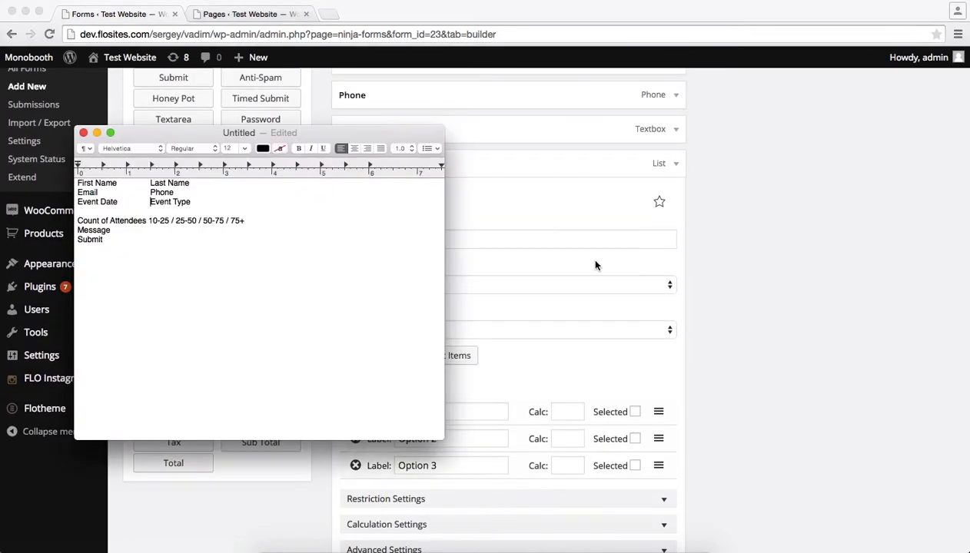
key(super+Tab)
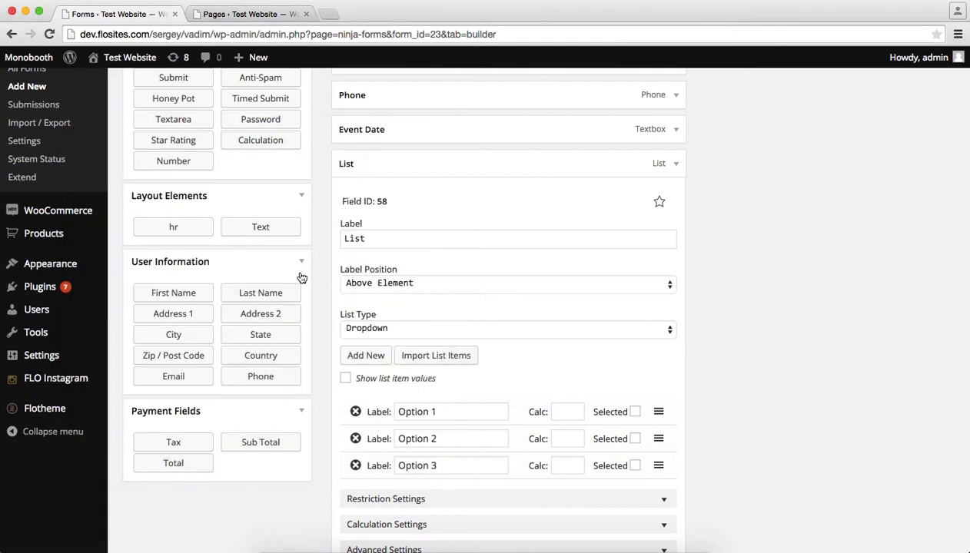
double_click(435, 241)
text(Event Ty)
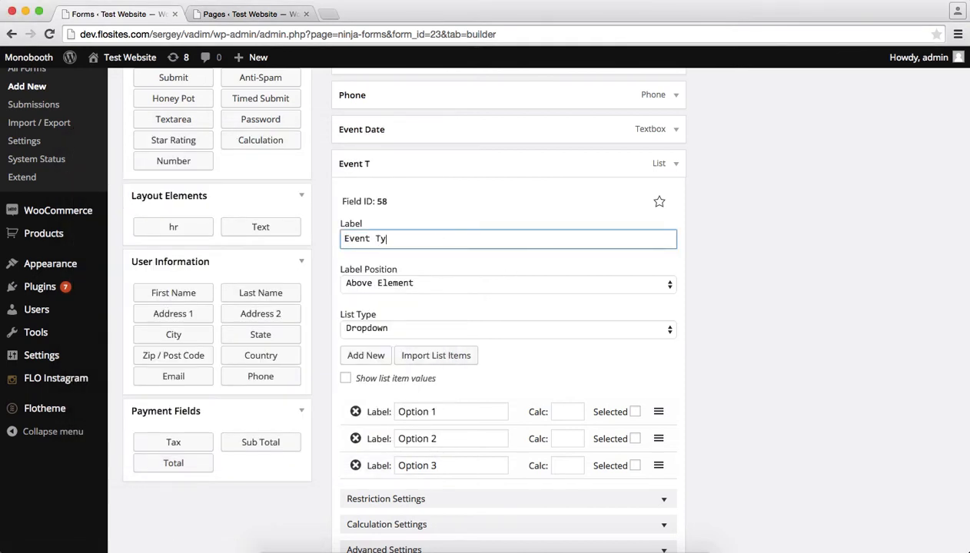
text(pe)
- Set the Event Type field's label position to Inside Element and keep Dropdown as its list type
click(418, 282)
click(391, 323)
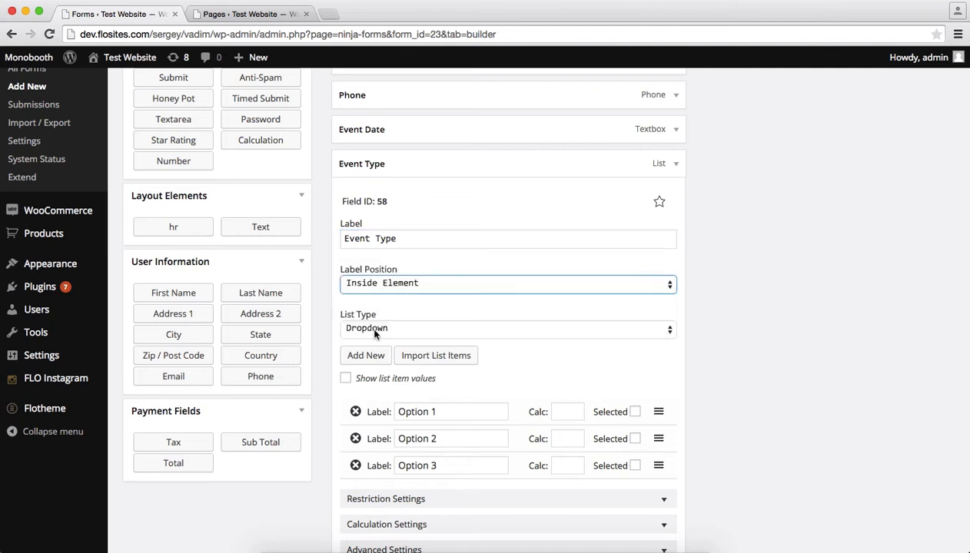
click(369, 327)
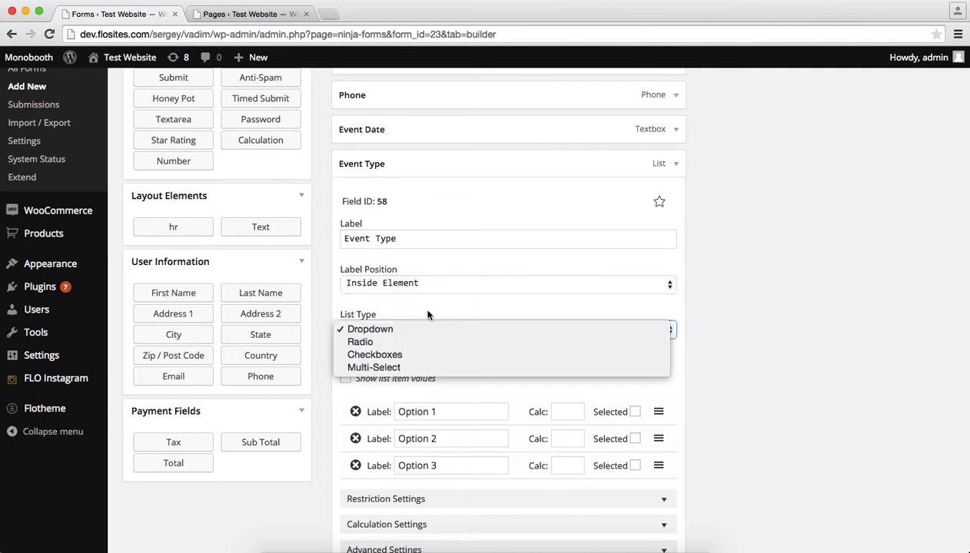
click(388, 331)
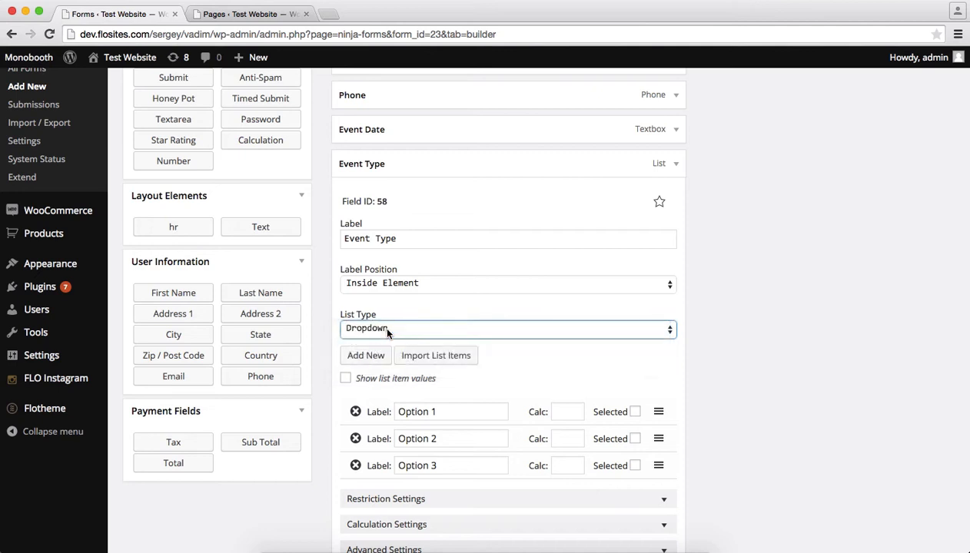
- Rename the Event Type field's first two list options to "Wedding" and "Party"
scroll(519, 355, down, 2)
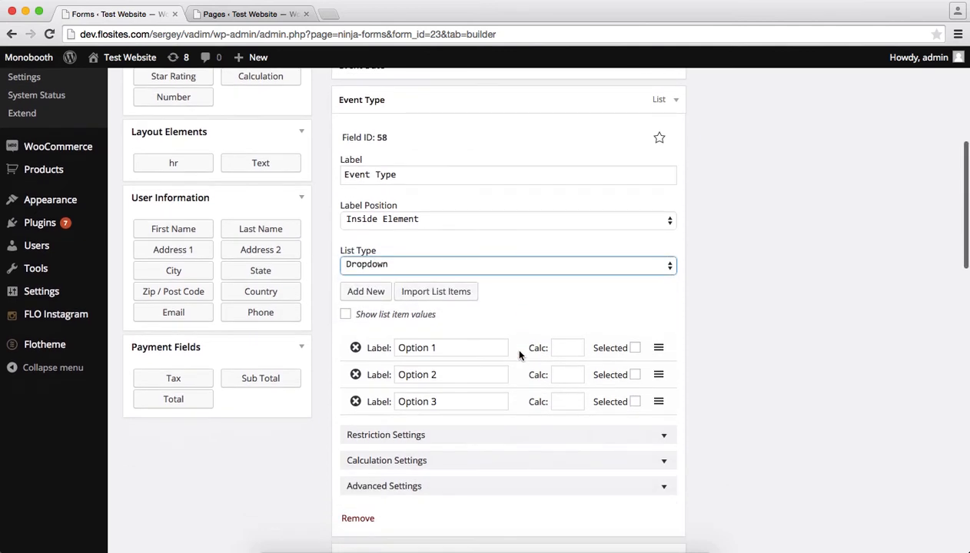
double_click(447, 348)
triple_click(446, 348)
text(WEdding)
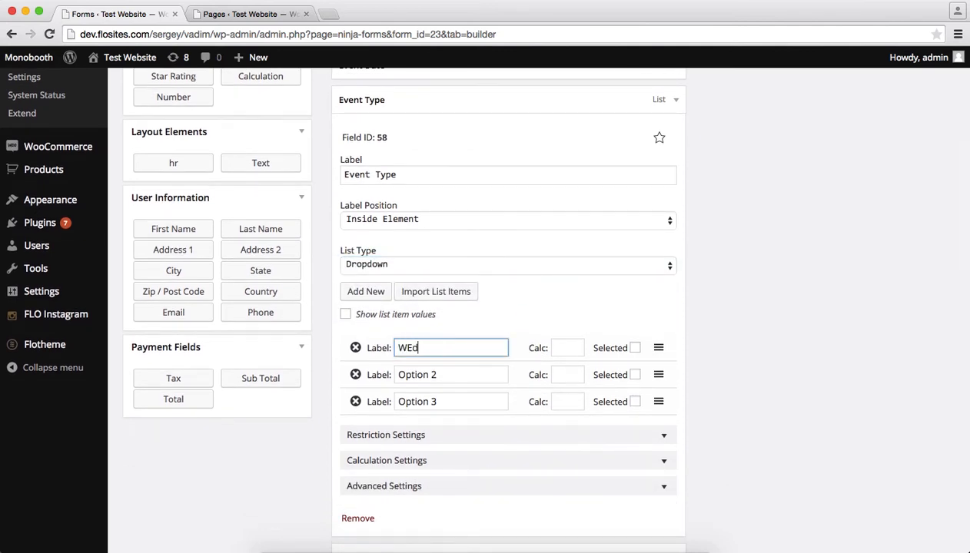
key(BackSpace)
key(BackSpace)
key(BackSpace)
key(BackSpace)
key(BackSpace)
key(BackSpace)
text(edding)
key(Tab)
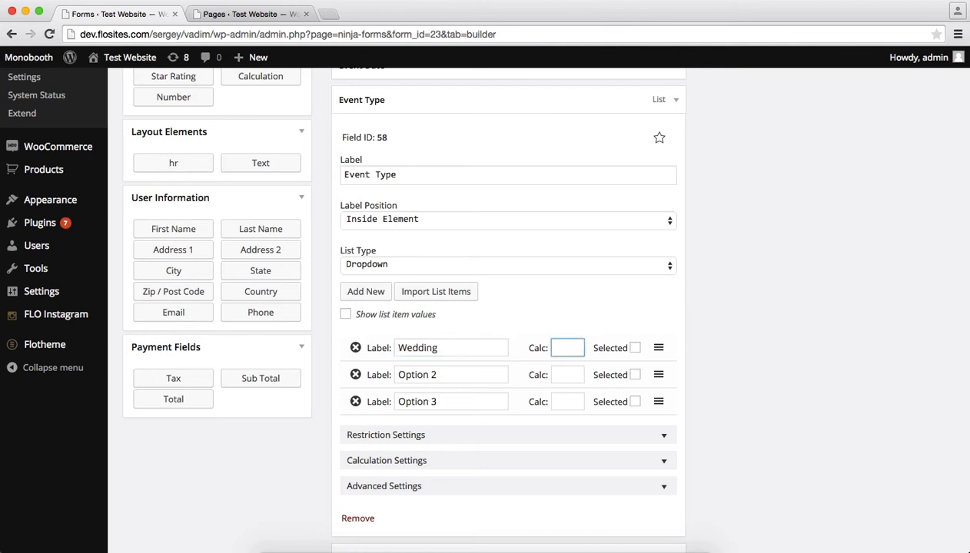
triple_click(431, 376)
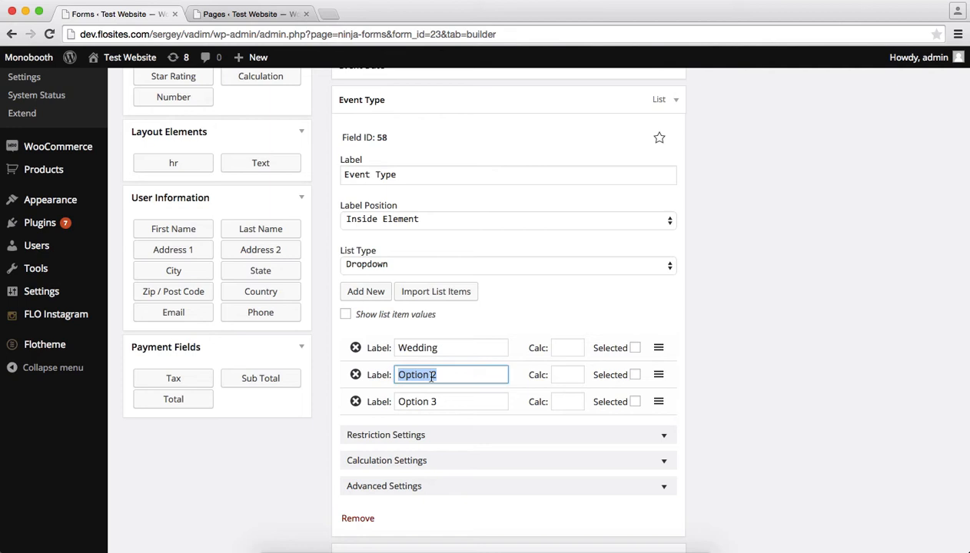
text(Party)
- Rename the third Event Type option to "Corporate Event" and add a fourth option labelled "Other"
double_click(468, 405)
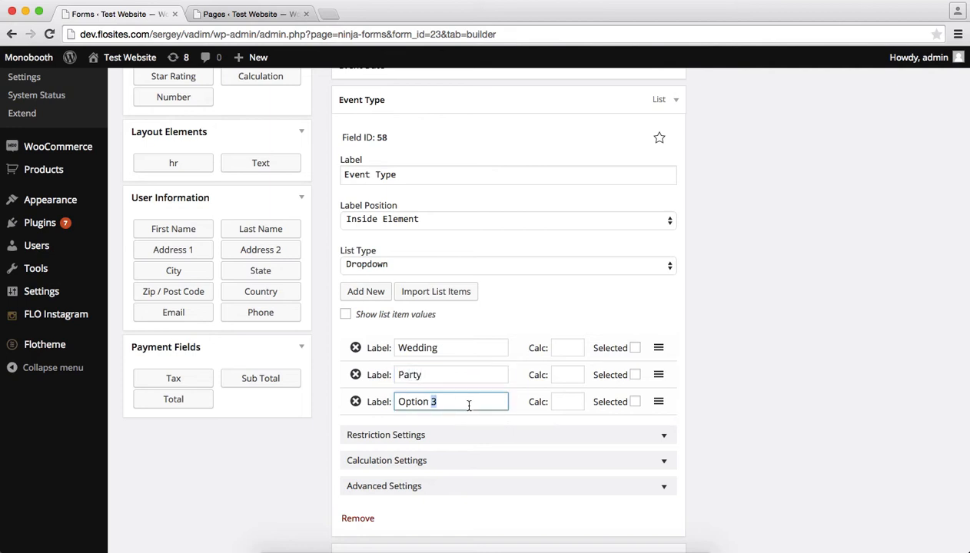
triple_click(469, 405)
text(C)
text(opro)
text(porat)
text(e Event)
click(364, 294)
click(408, 425)
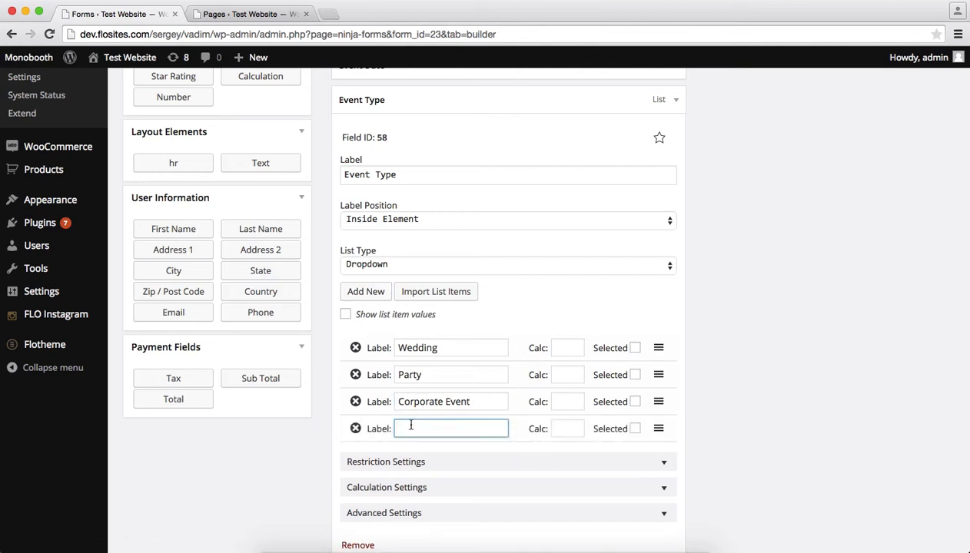
text(Other)
- Give the Event Type field the custom CSS classes "flo-small right" in its advanced settings and collapse those settings
scroll(582, 458, down, 2)
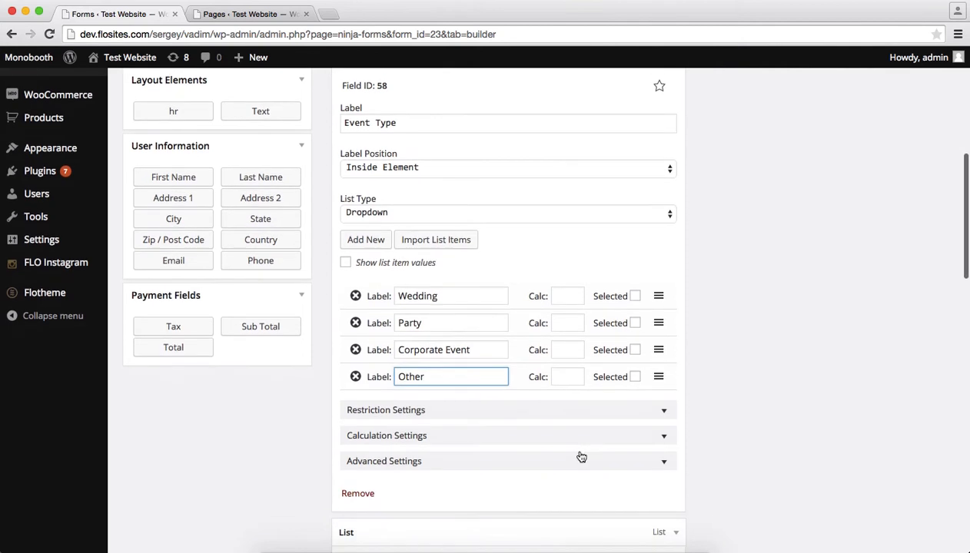
click(665, 463)
scroll(489, 432, down, 5)
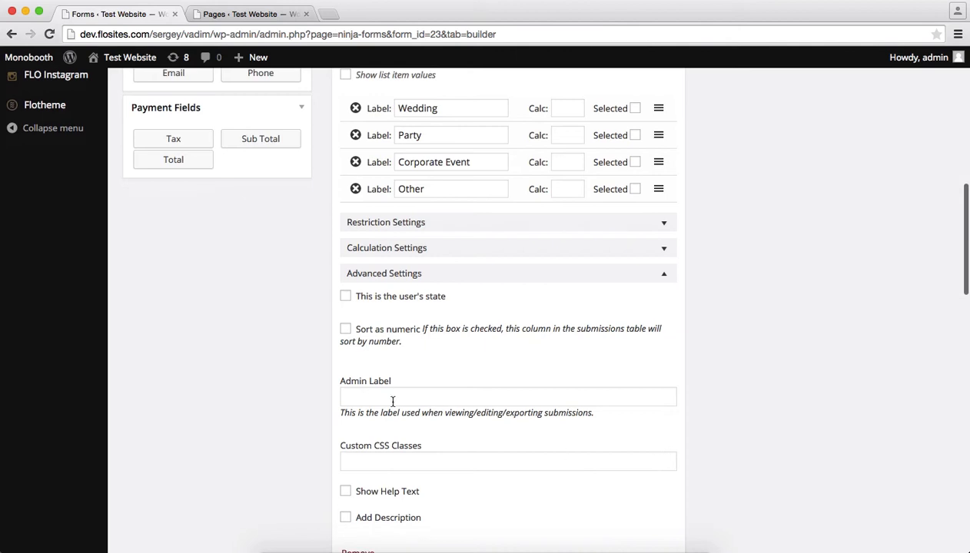
scroll(385, 492, down, 2)
click(367, 386)
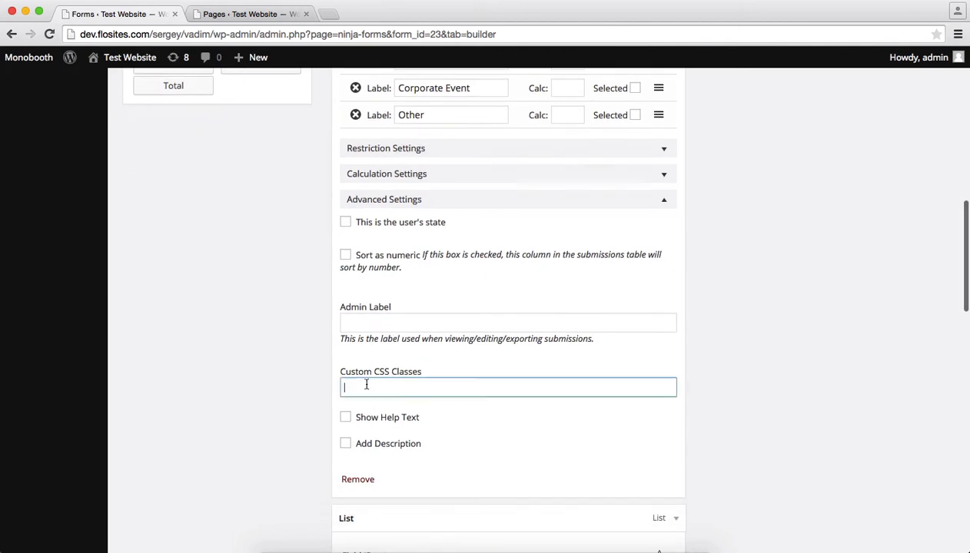
text(flo-sma)
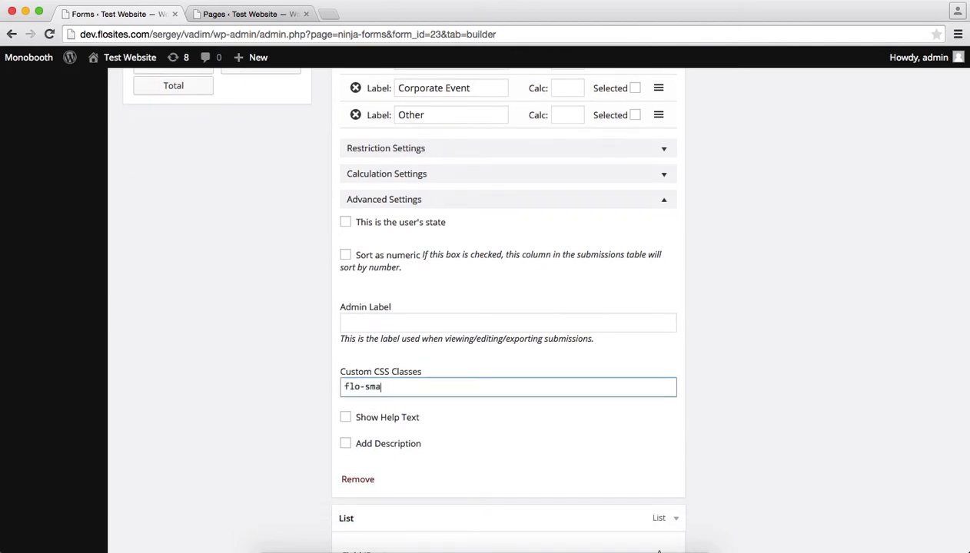
text(ll right)
scroll(608, 320, up, 4)
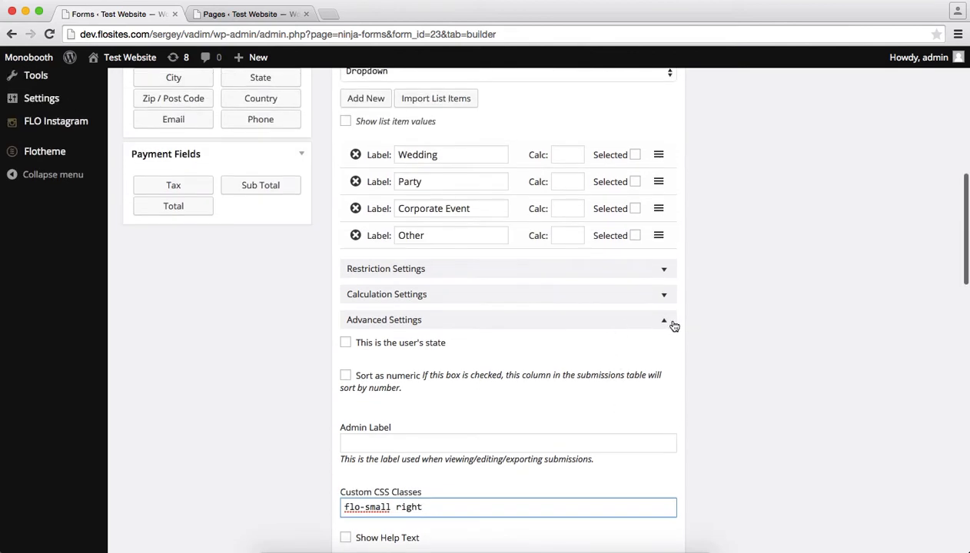
click(668, 325)
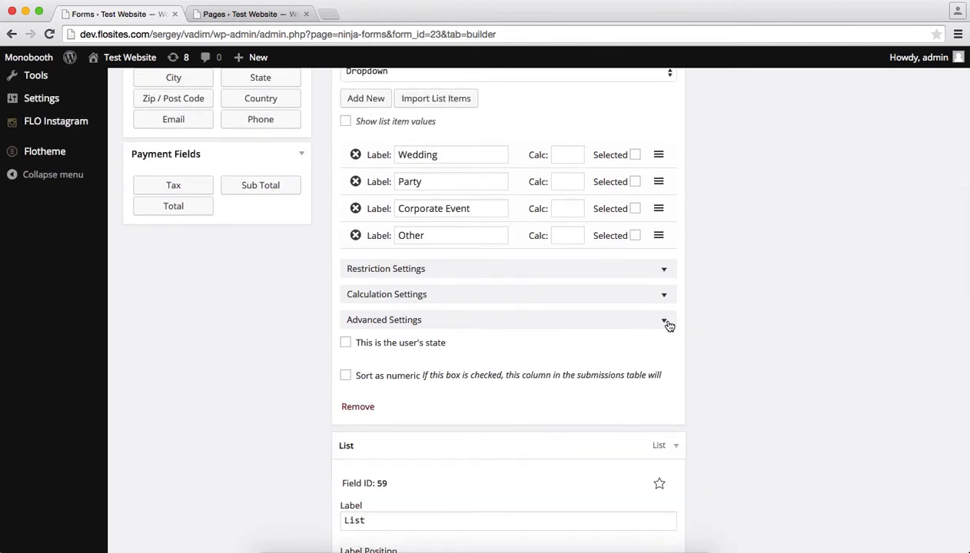
- Check the Event Type field's restriction settings, leave it not required, and collapse the field
click(666, 275)
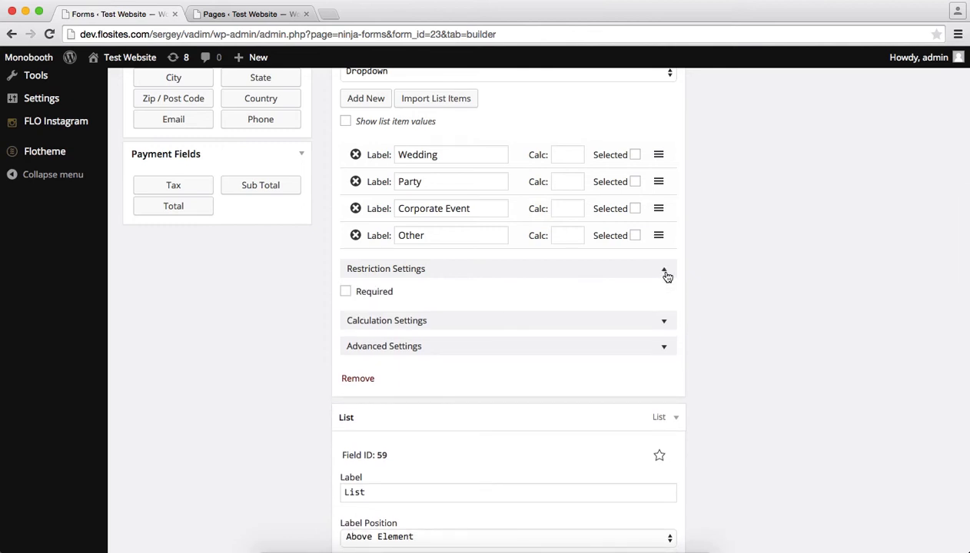
click(666, 275)
scroll(725, 276, up, 2)
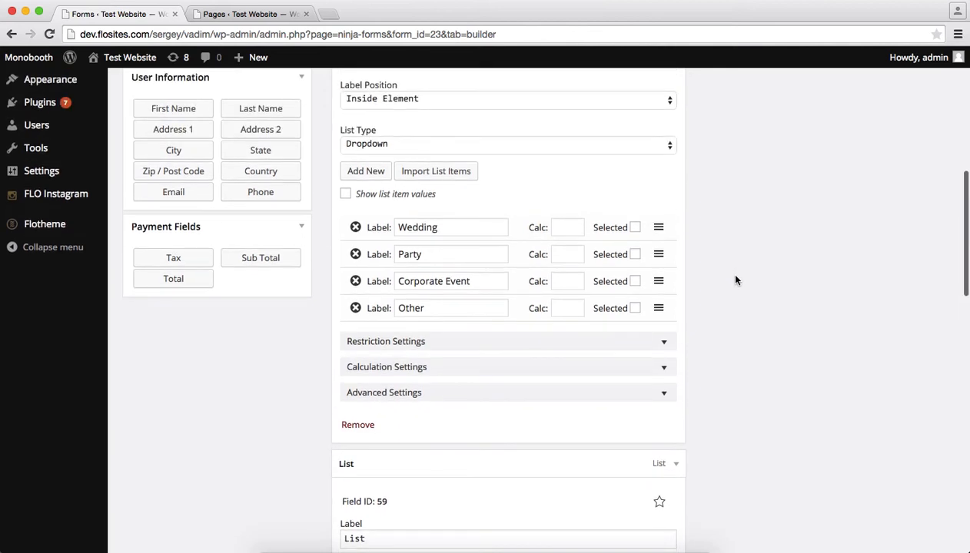
scroll(736, 281, up, 4)
click(676, 143)
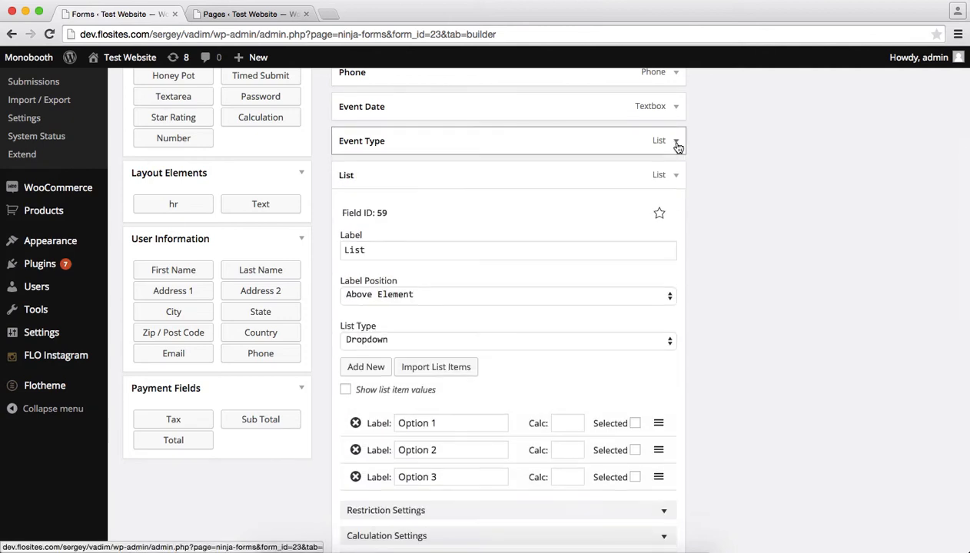
- Check the planned field list in the TextEdit notes and label the remaining list field "Count of Attendees"
scroll(727, 311, down, 1)
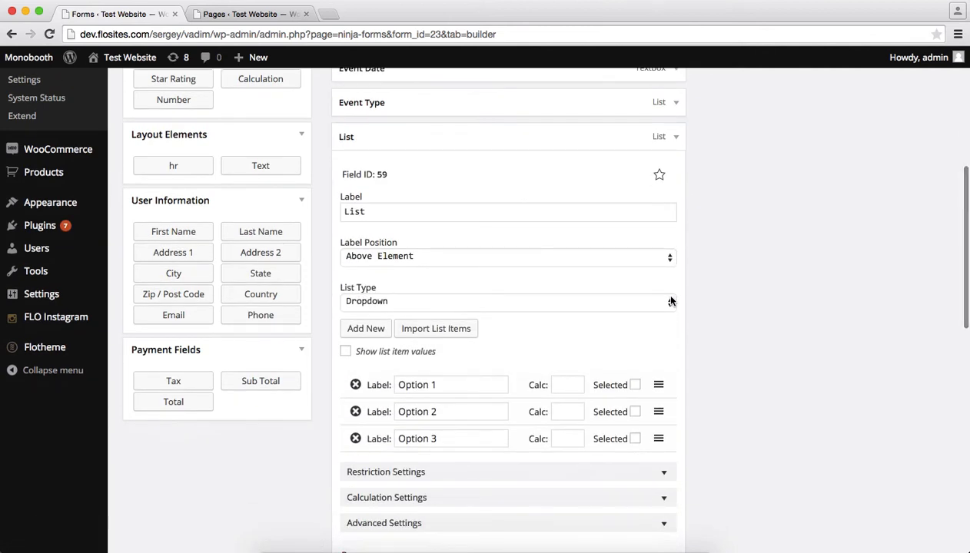
key(super+Tab)
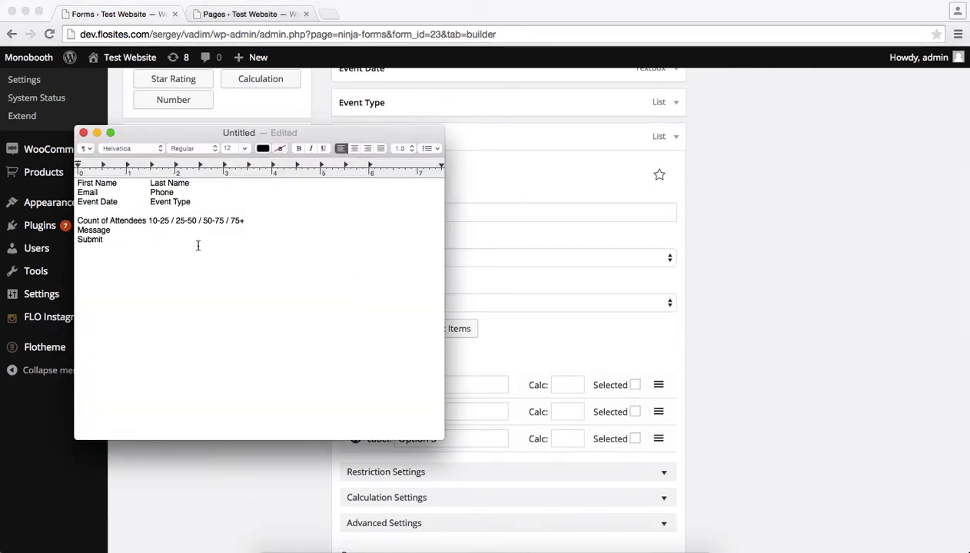
key(super+Tab)
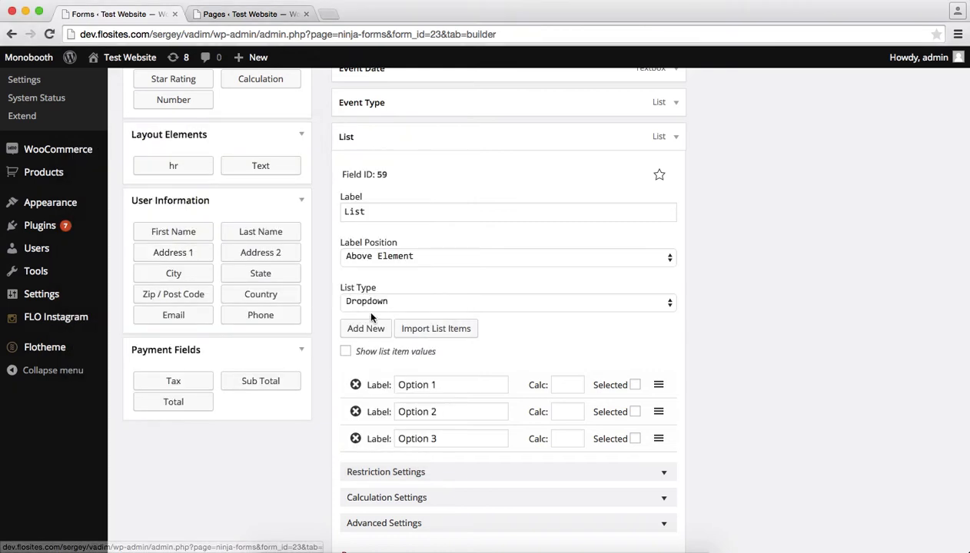
triple_click(417, 212)
text(C)
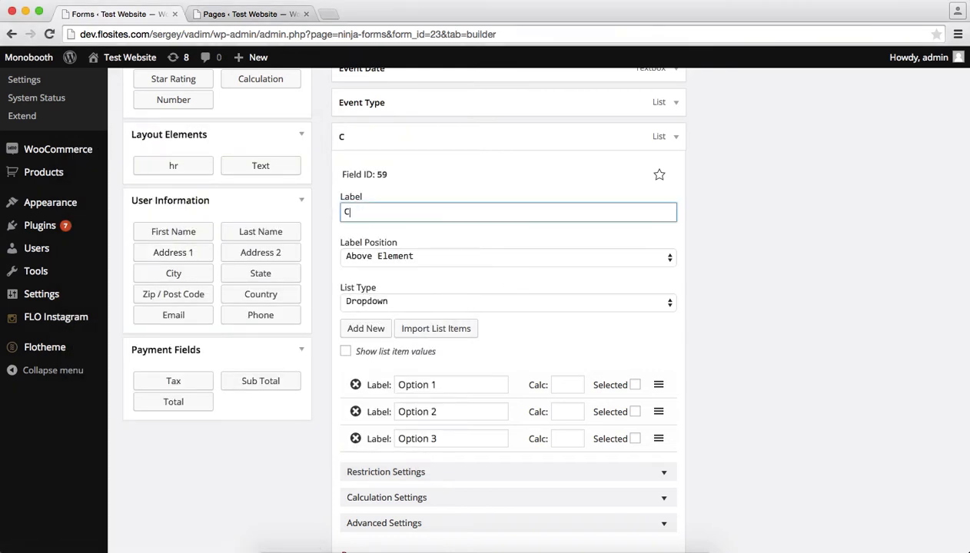
text(ount of)
text(Attendees)
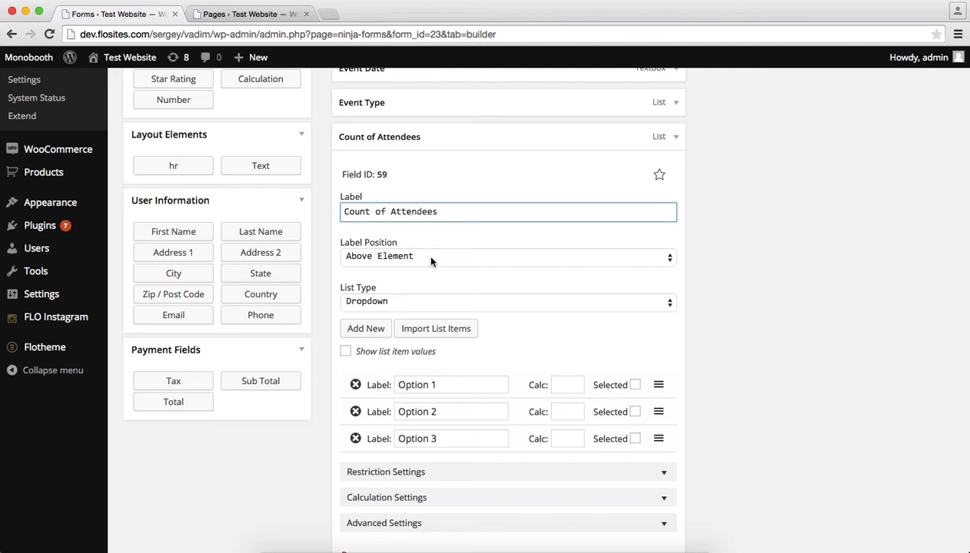
- Keep Dropdown as the Count of Attendees list type and set its label position to Inside Element
click(451, 303)
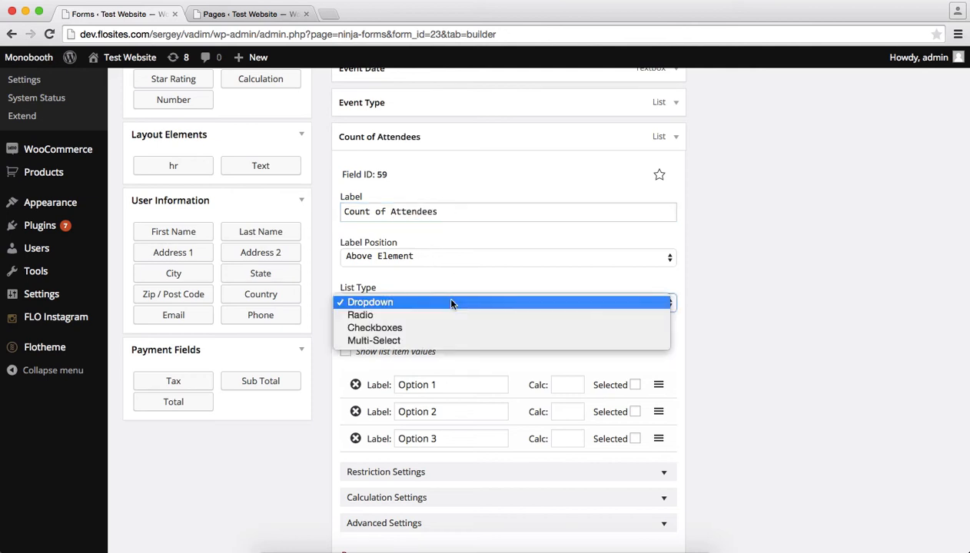
click(376, 298)
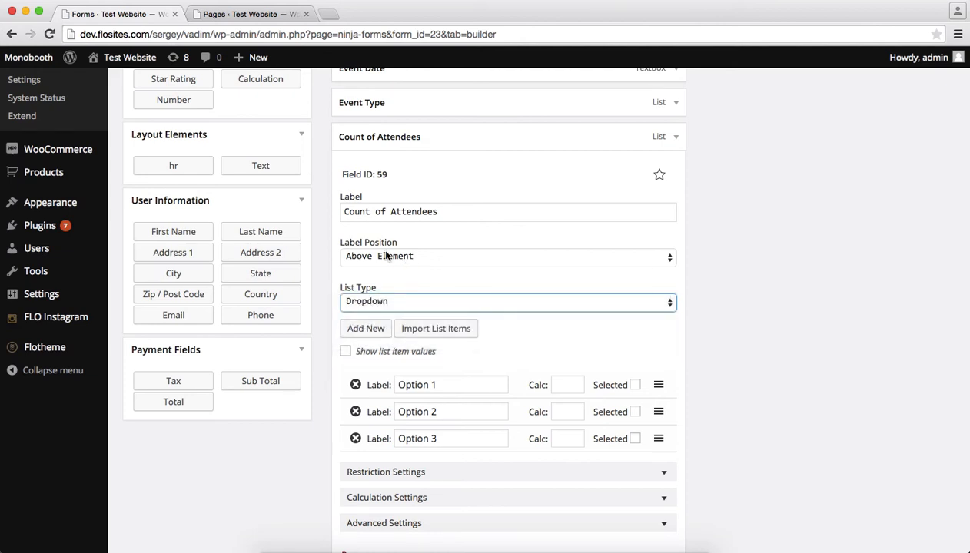
click(383, 255)
click(376, 296)
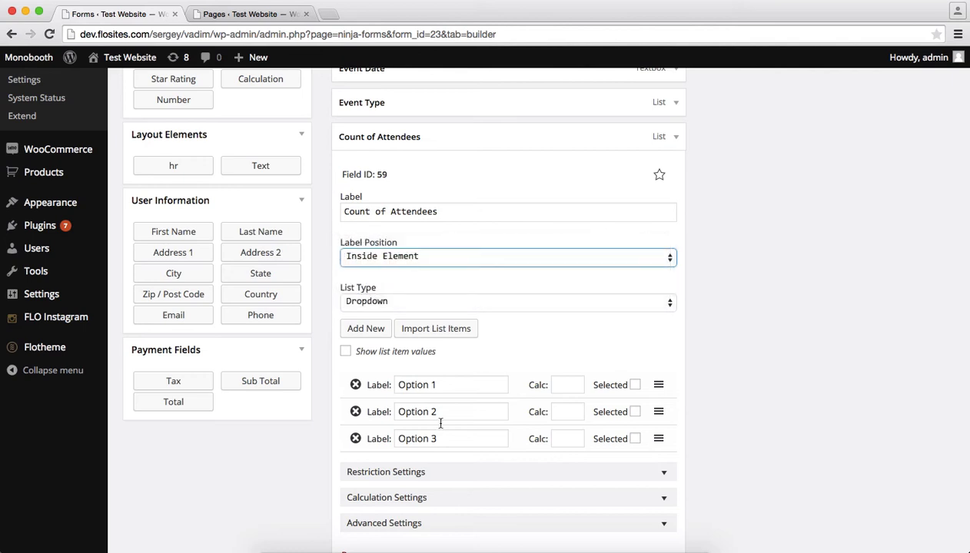
- Consult the attendee ranges in the notes and rename the first two Count of Attendees options to "10-25" and "25-50"
triple_click(440, 386)
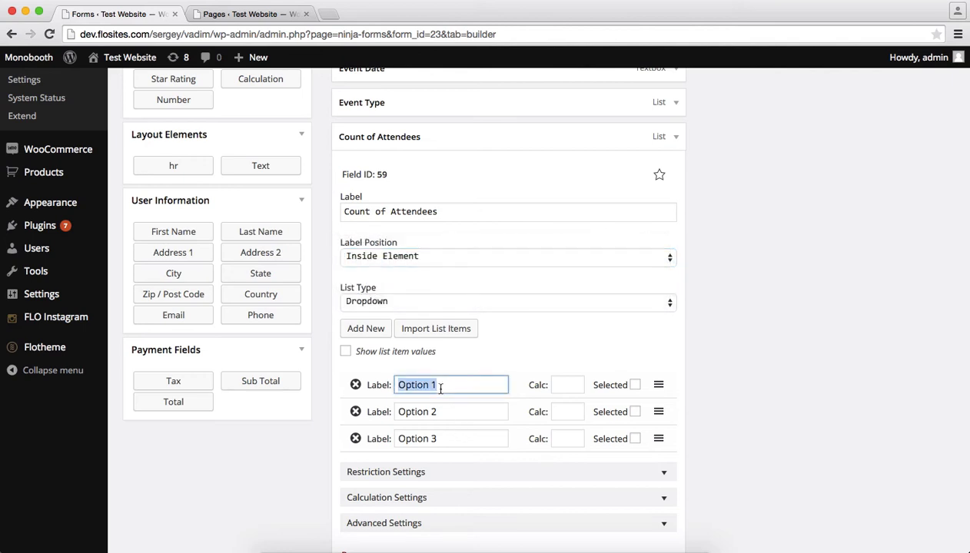
key(super+Tab)
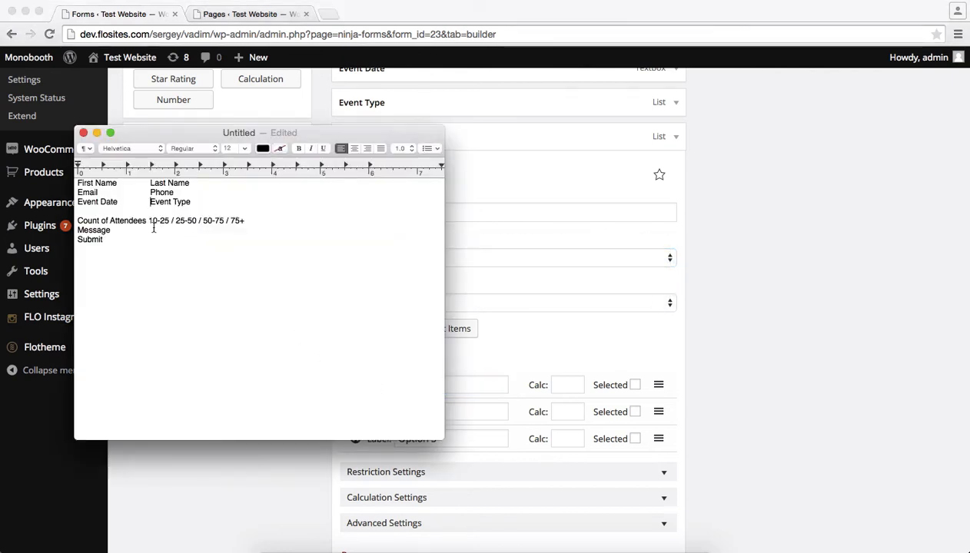
key(super+Tab)
text(1)
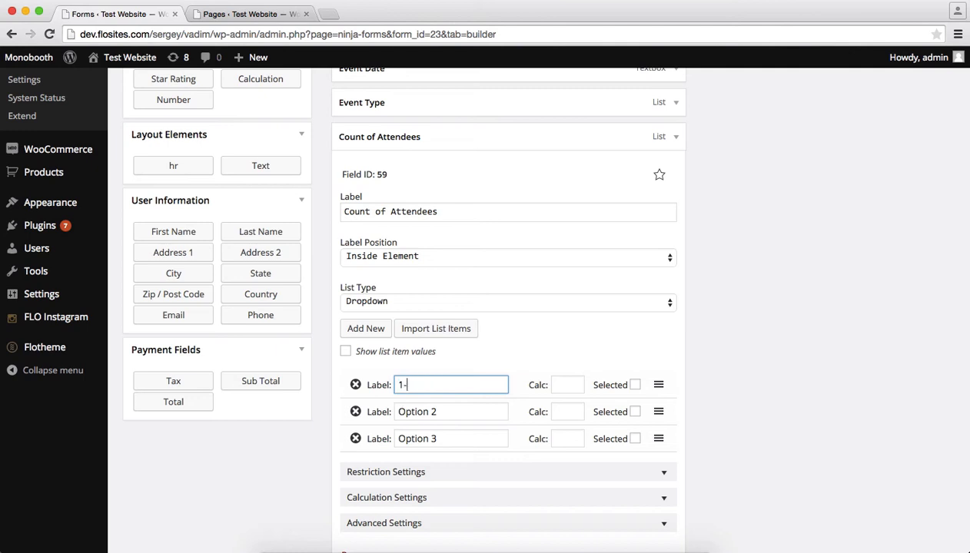
text(0-25)
key(Tab)
click(432, 412)
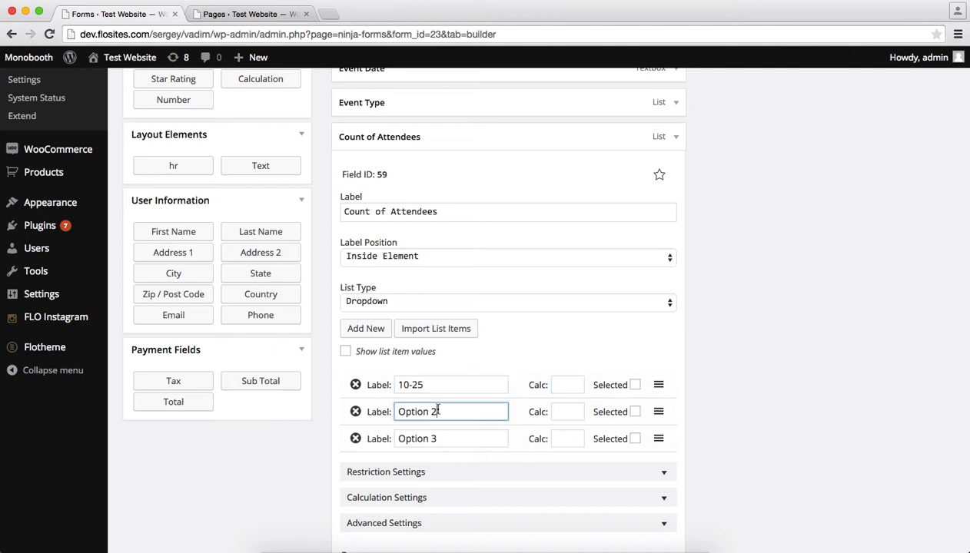
key(super+a)
text(25-50)
- Rename the third Count of Attendees option to "50-100" and add a fourth option labelled "100+"
click(443, 440)
key(super+a)
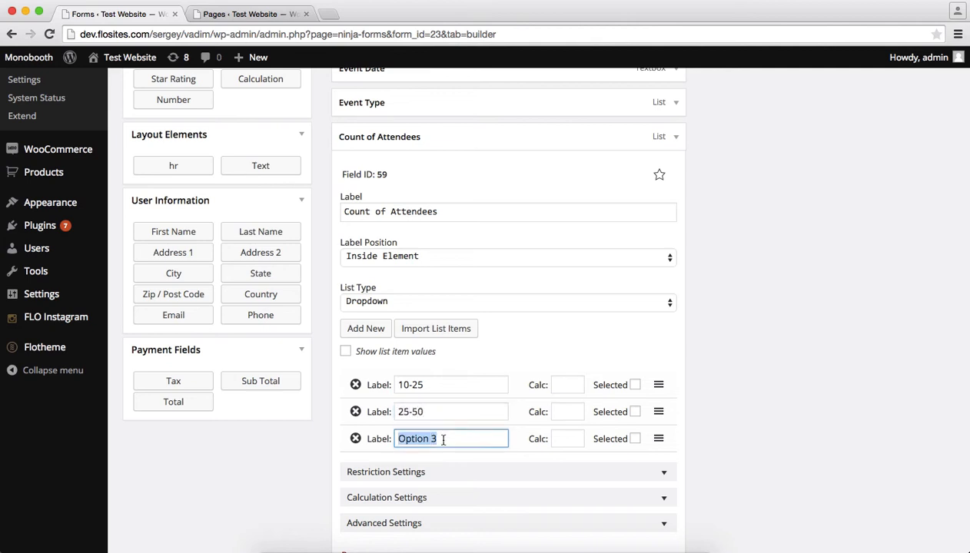
text(50)
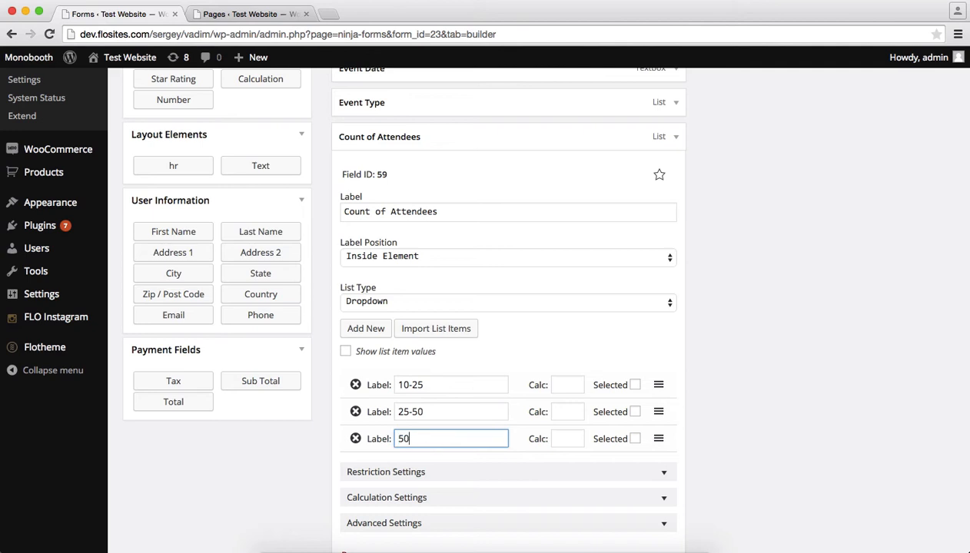
text(-100)
click(366, 329)
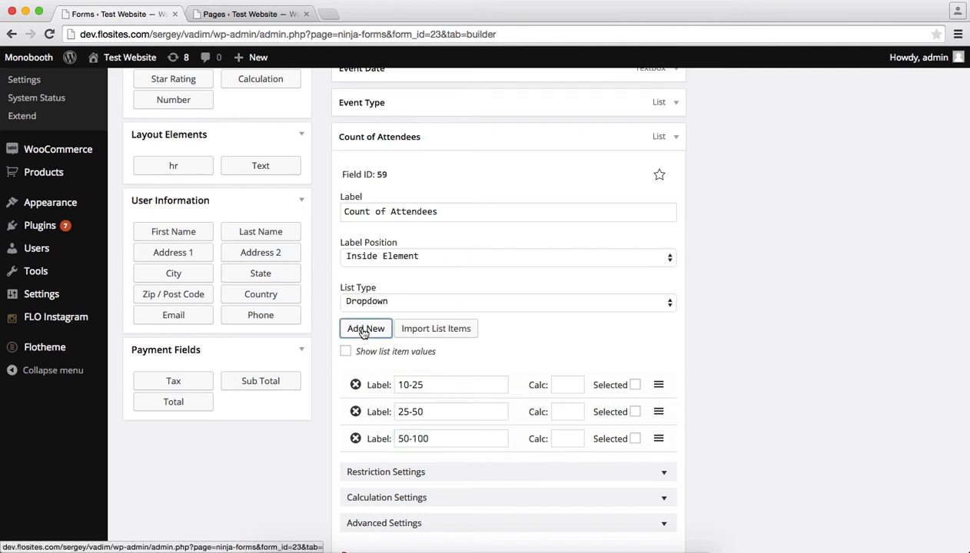
text(100+)
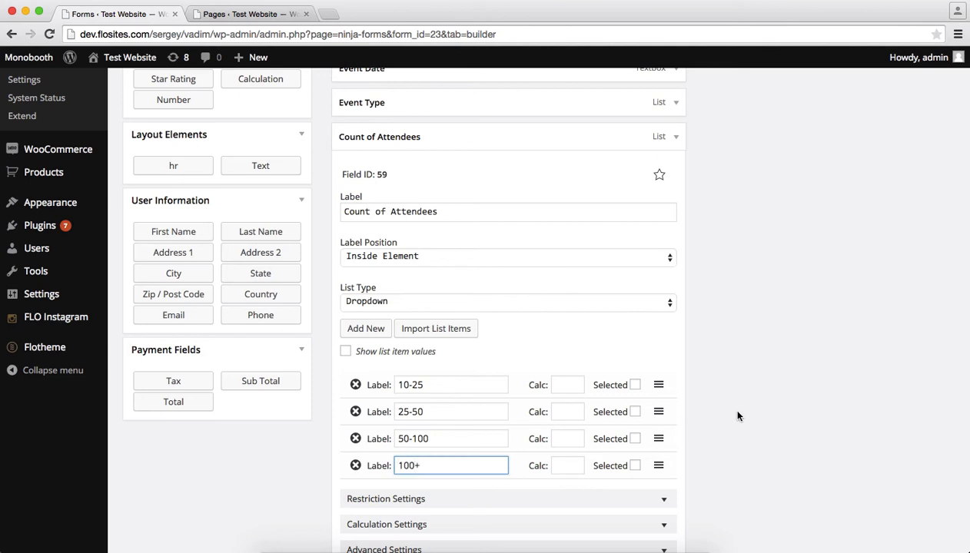
- Look over the Count of Attendees advanced settings without adding CSS classes, and collapse the field
scroll(713, 324, down, 3)
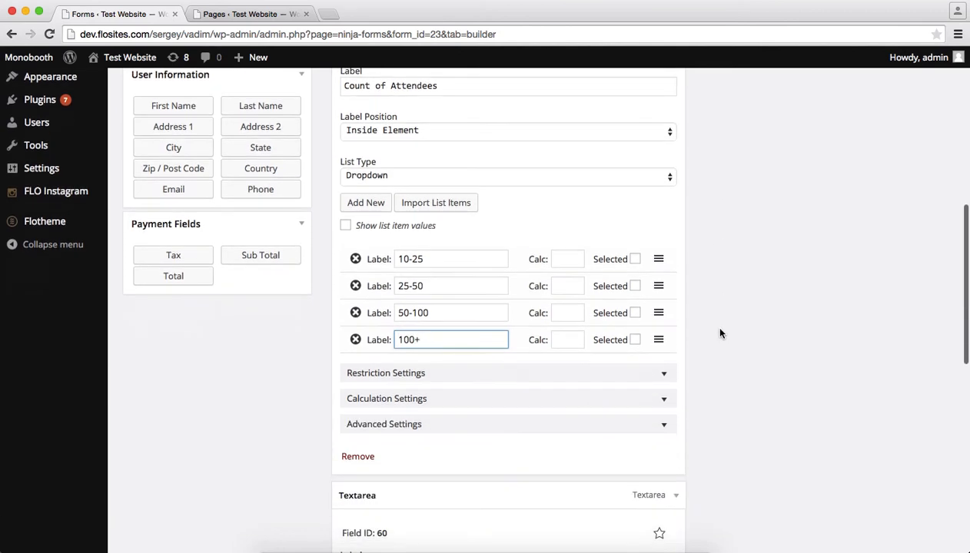
click(666, 427)
scroll(666, 430, down, 3)
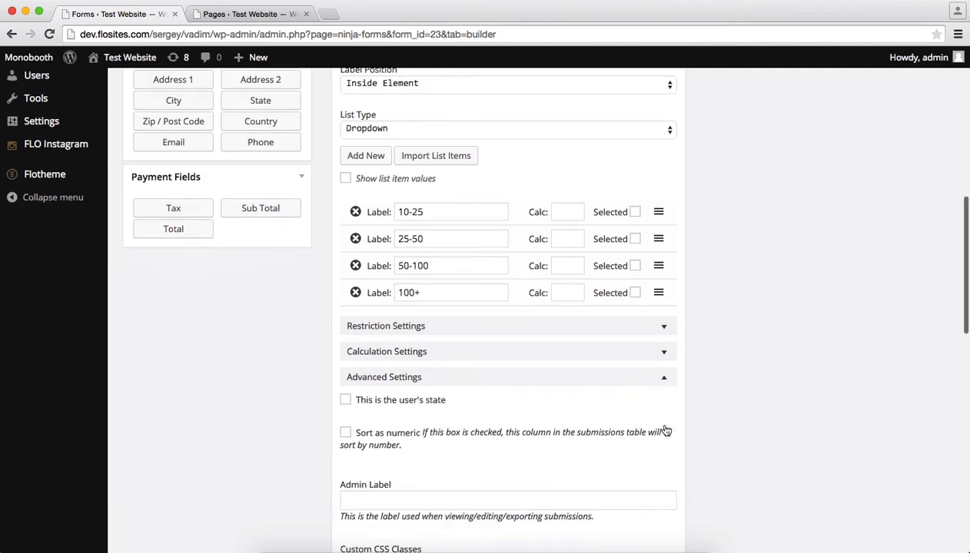
scroll(662, 426, down, 2)
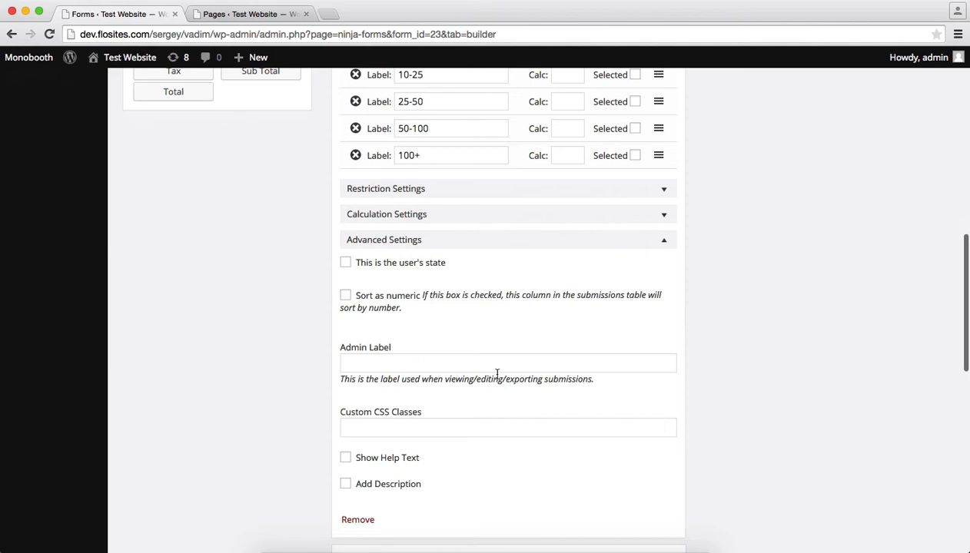
scroll(495, 376, up, 3)
click(665, 370)
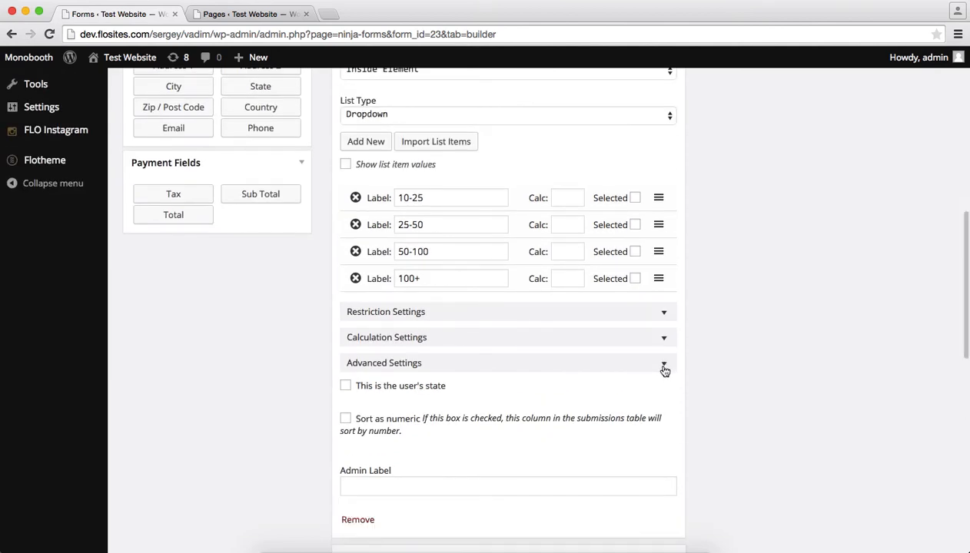
scroll(689, 377, up, 5)
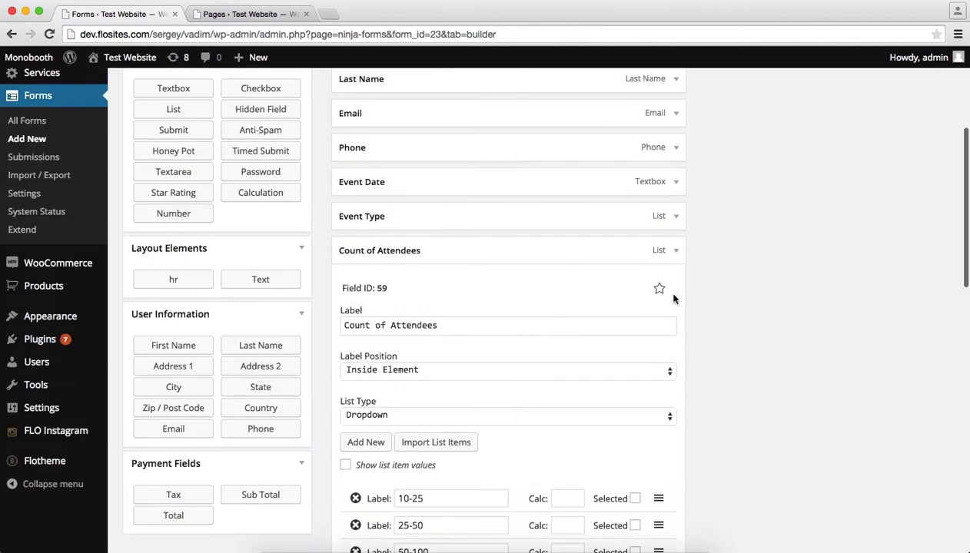
click(678, 252)
- Check the notes for the next planned field and label the textarea field "Your Message"
scroll(678, 252, down, 3)
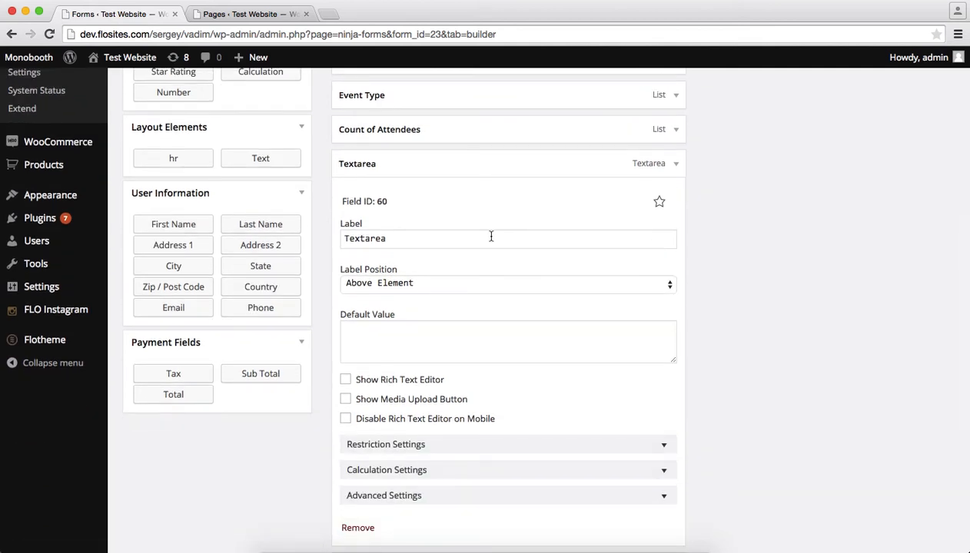
scroll(491, 236, down, 3)
key(super+Tab)
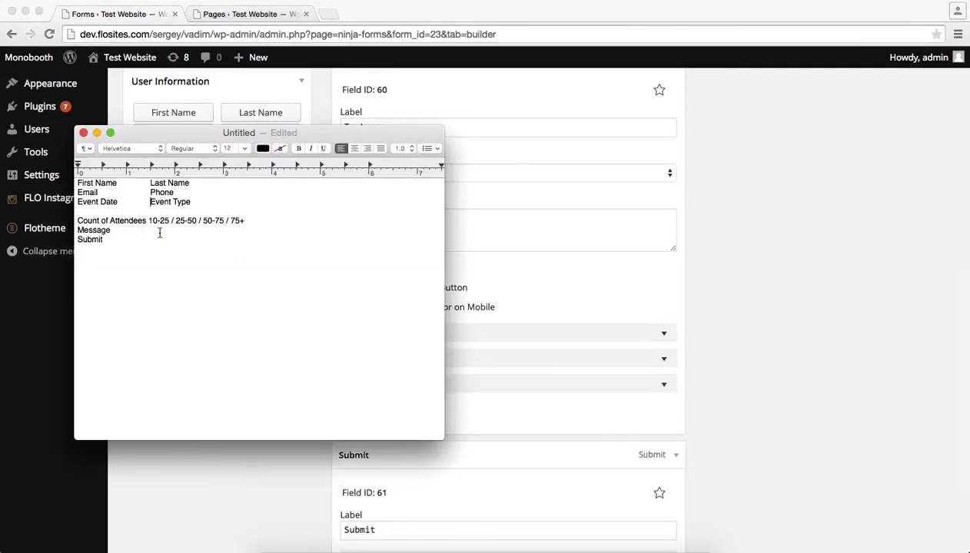
key(super+Tab)
double_click(410, 131)
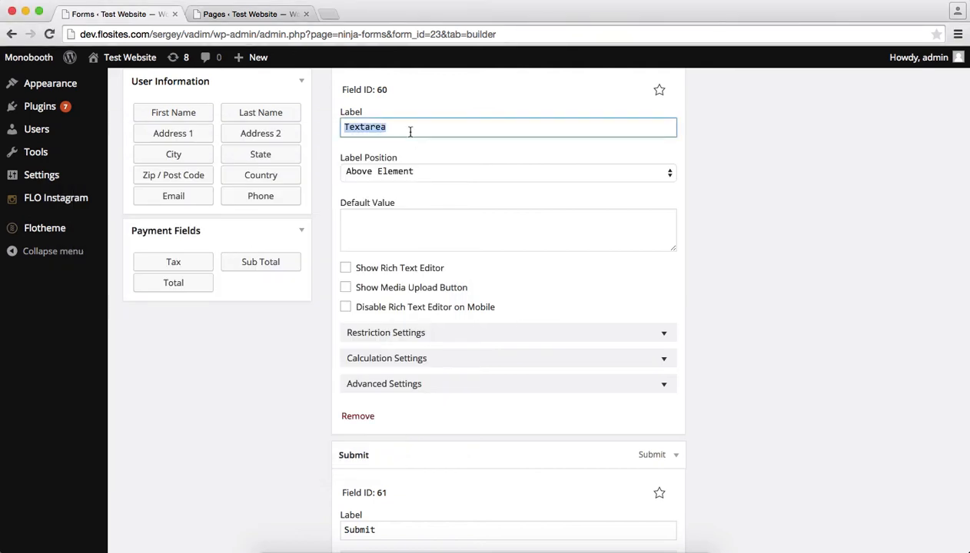
text(Mess)
text(age)
text(Y)
text(our)
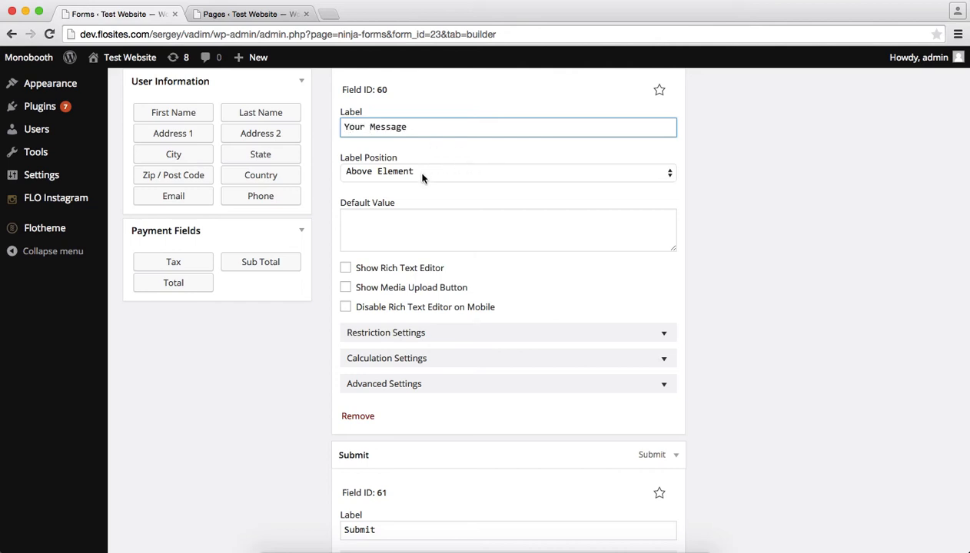
- Set the Your Message field's label position to Inside Element and collapse the field
click(443, 179)
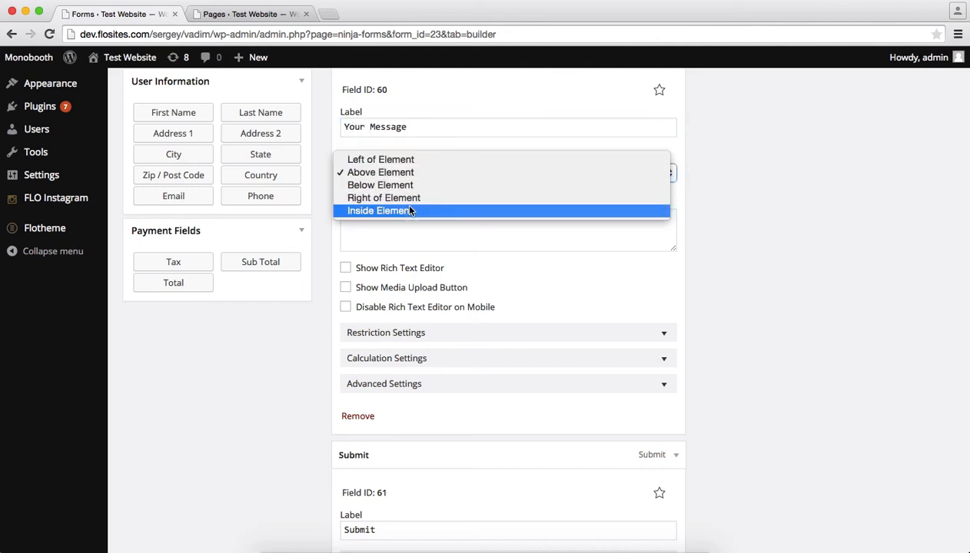
click(412, 210)
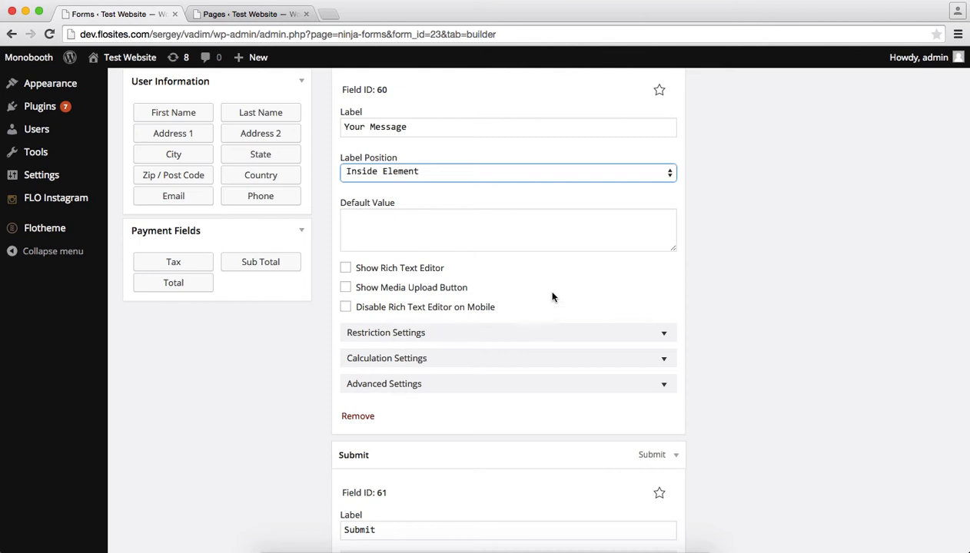
scroll(552, 296, up, 5)
click(677, 201)
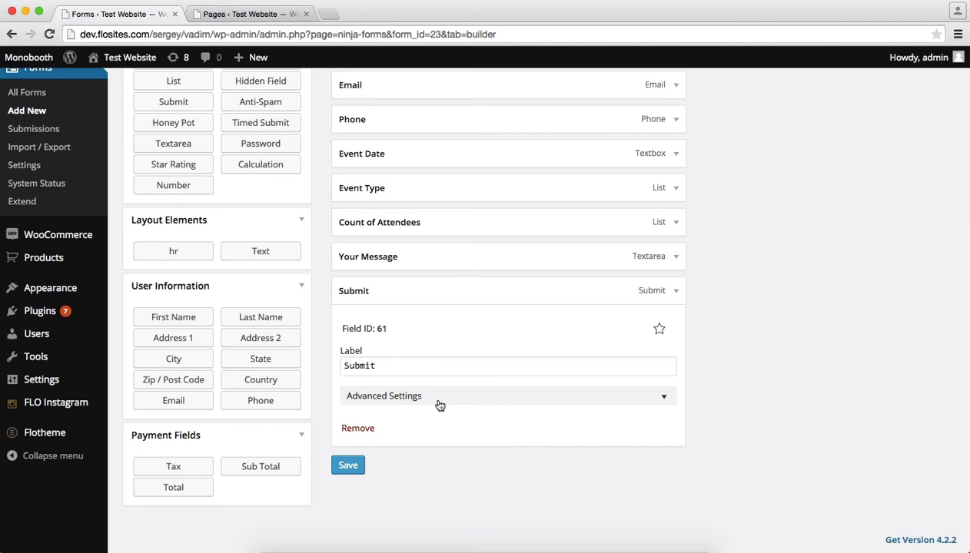
- Give the Submit field the custom CSS class "center" in its advanced settings
click(661, 401)
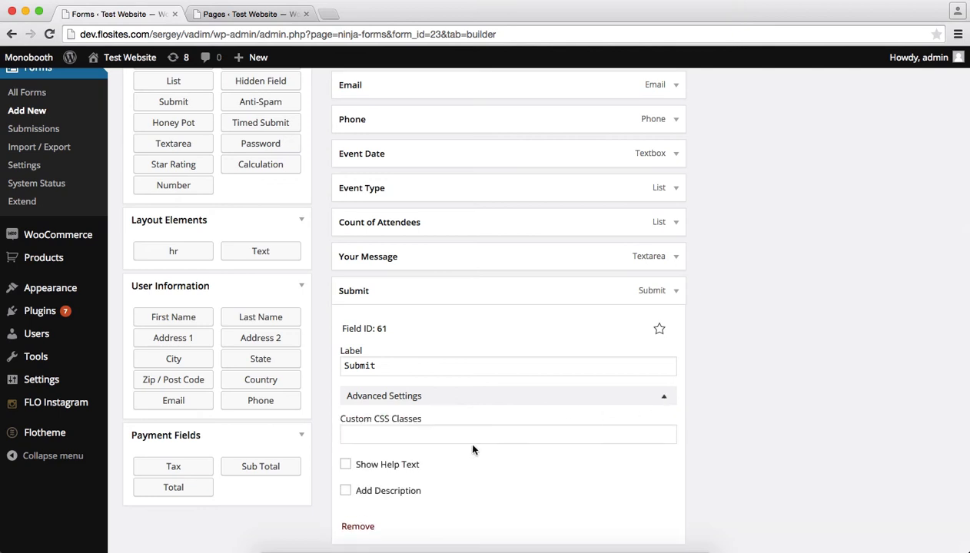
click(392, 431)
text(cn)
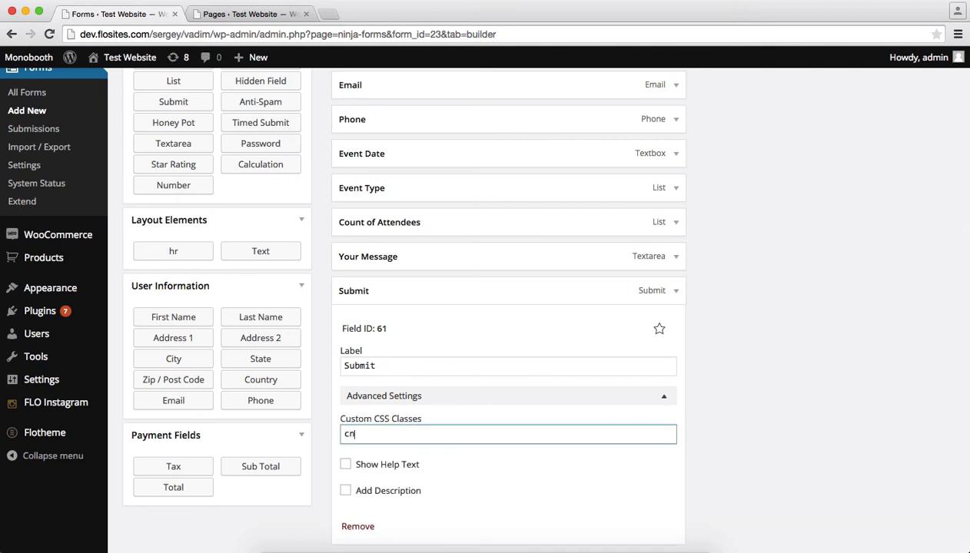
key(BackSpace)
text(enter)
- Save the form under the title "Custom Contact Form"
scroll(525, 457, down, 2)
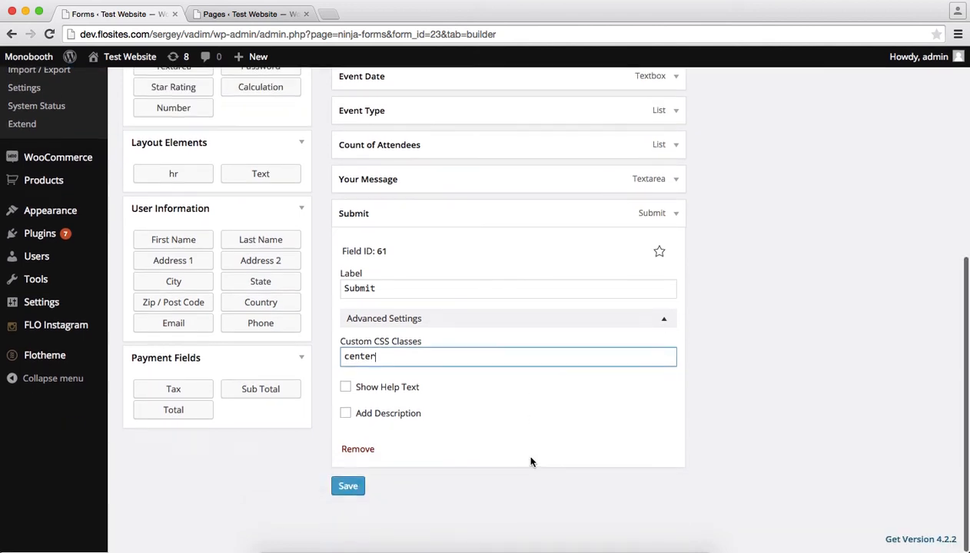
click(350, 489)
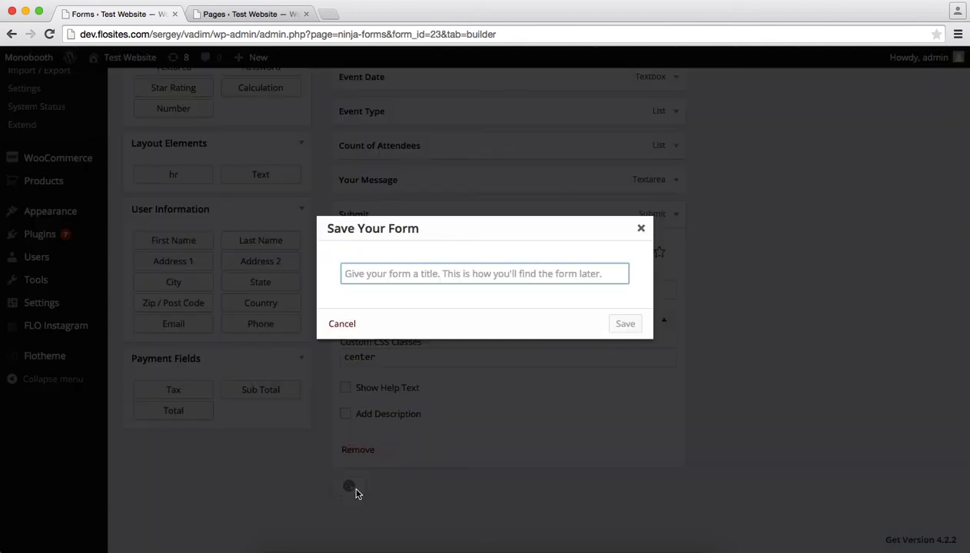
text(Cu)
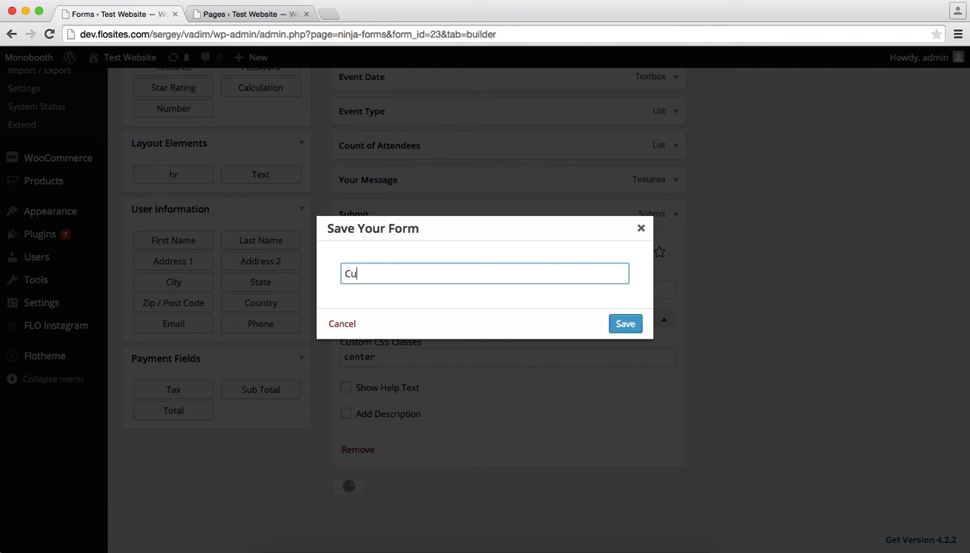
text(stom Contact Fomr)
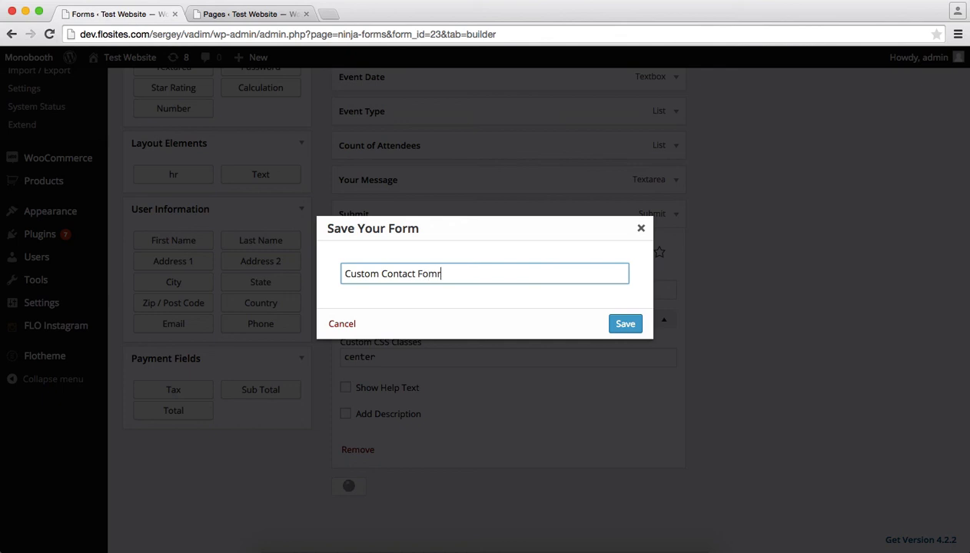
key(BackSpace)
key(BackSpace)
key(BackSpace)
text(orm)
click(631, 329)
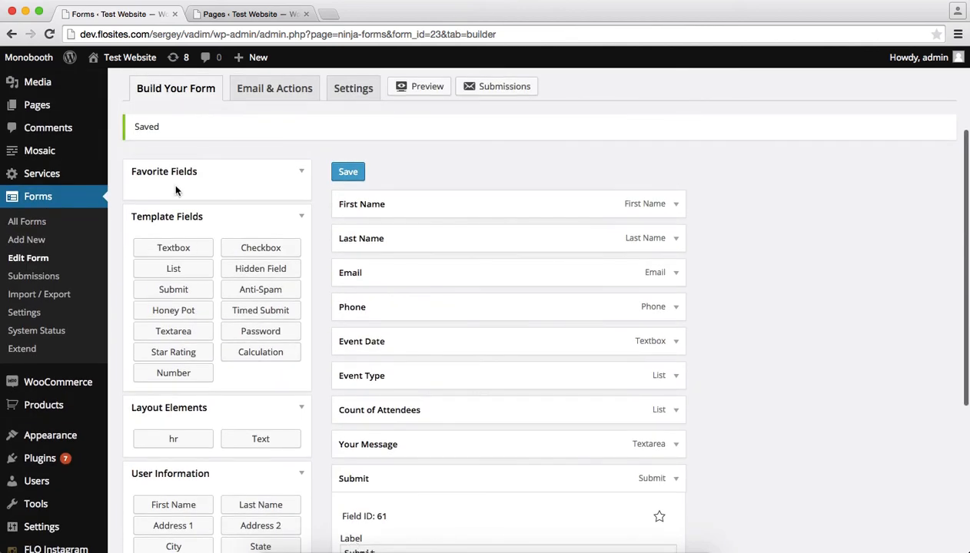
- Open the list of all forms and copy the Custom Contact Form's shortcode
click(22, 222)
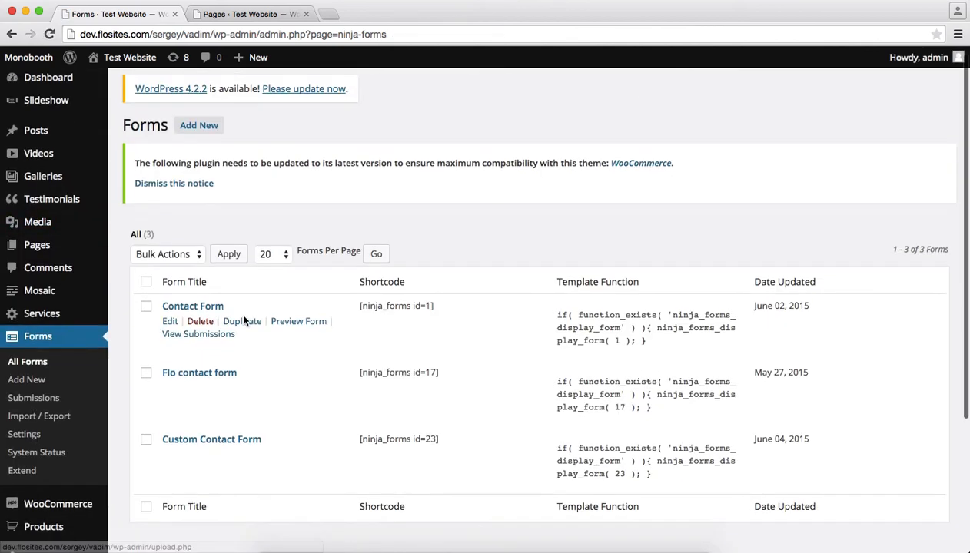
scroll(240, 315, down, 2)
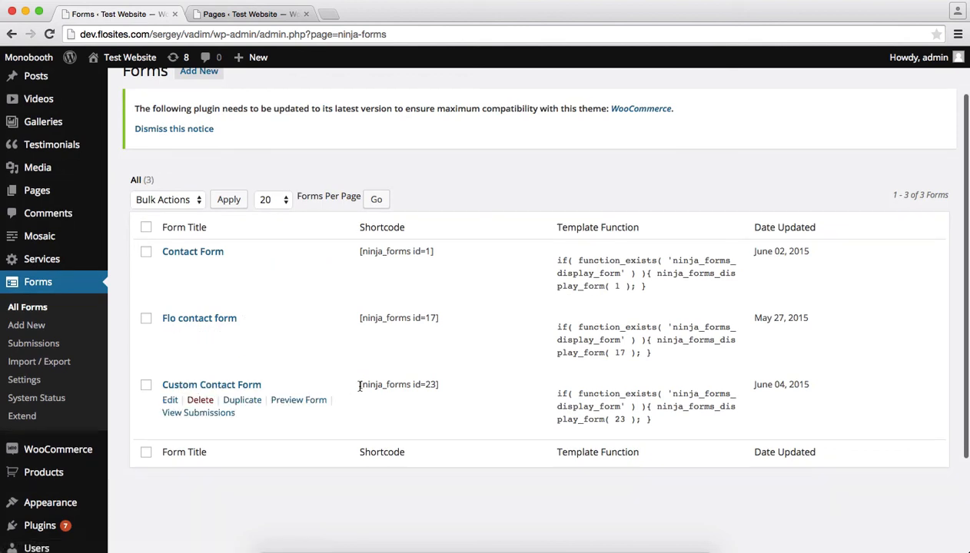
drag(359, 384, 444, 387)
key(super+c)
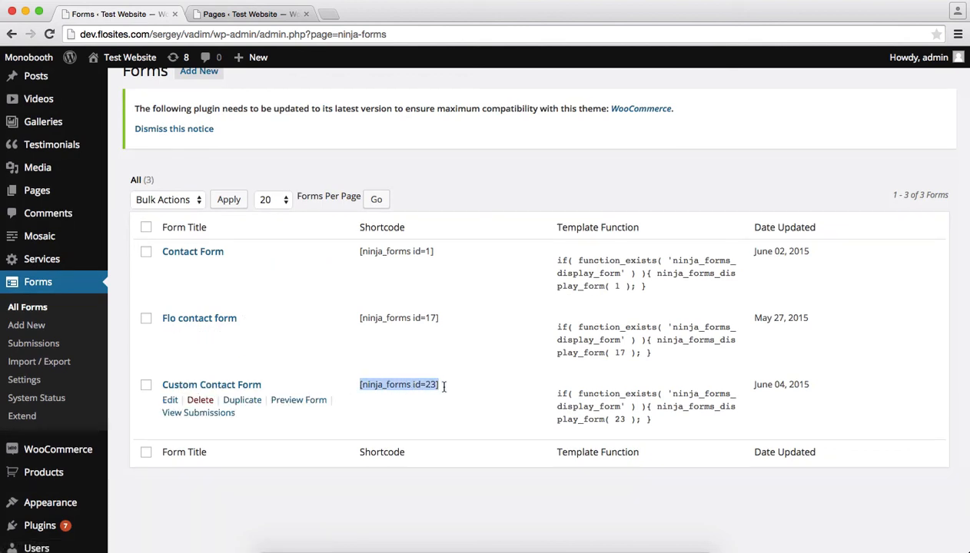
- Open the qwerty page for editing and replace its content with the copied shortcode [ninja_forms id=23]
key(ctrl+Tab)
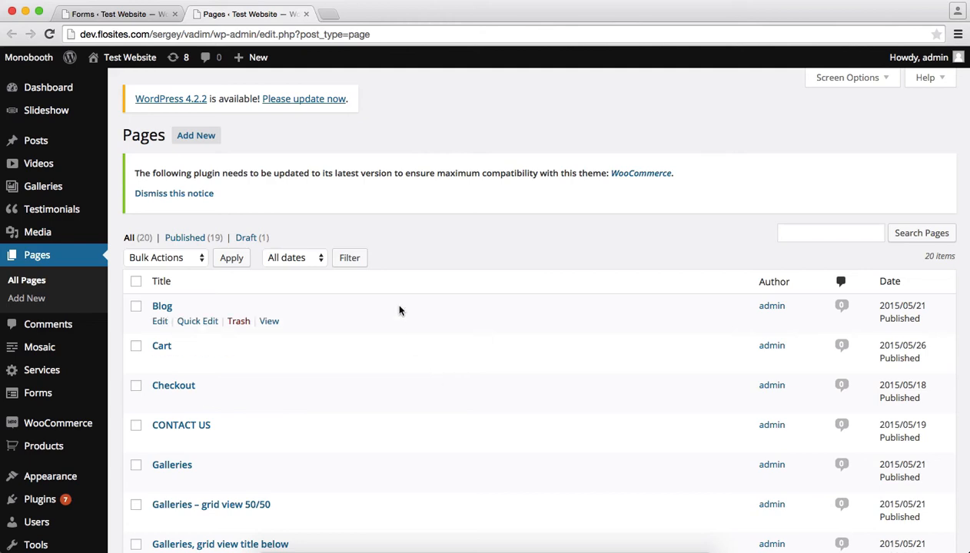
scroll(293, 363, down, 10)
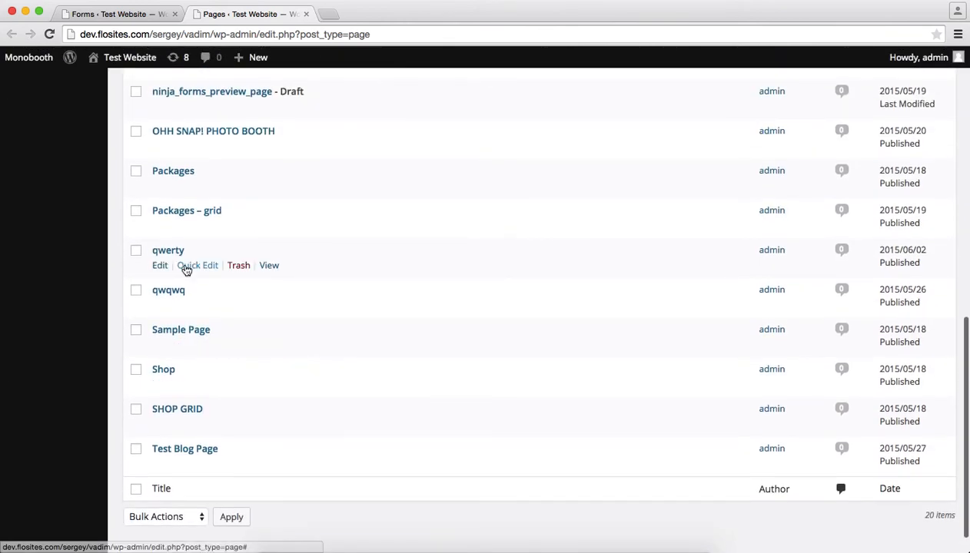
click(169, 252)
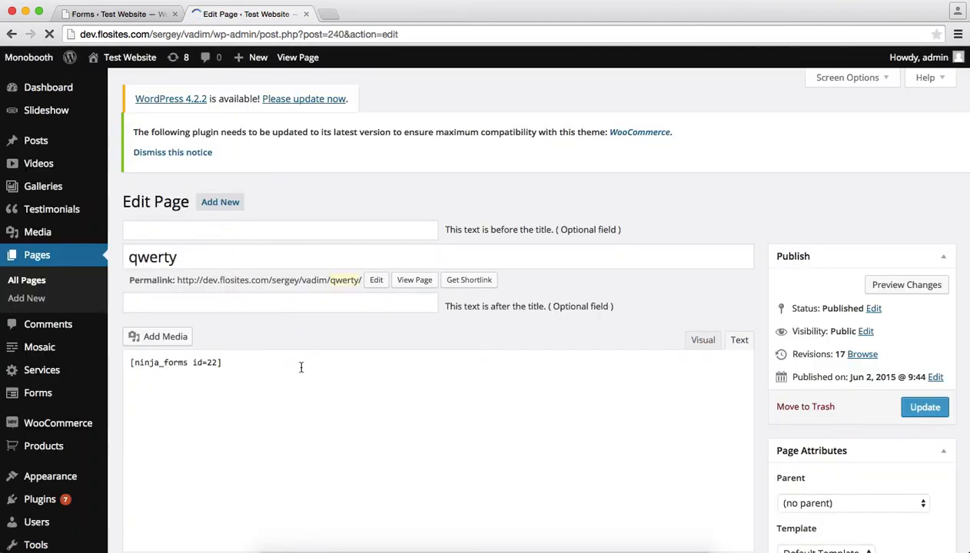
click(560, 416)
key(super+a)
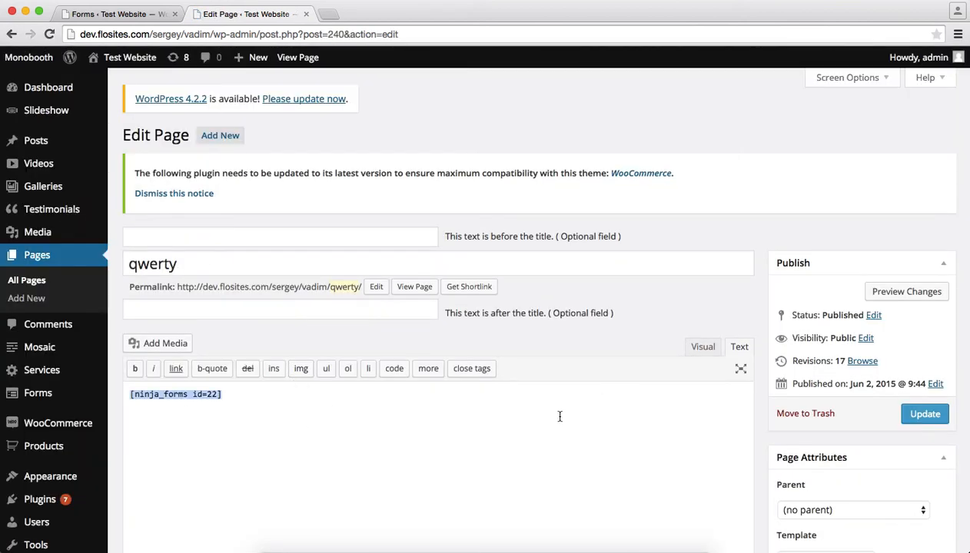
key(super+v)
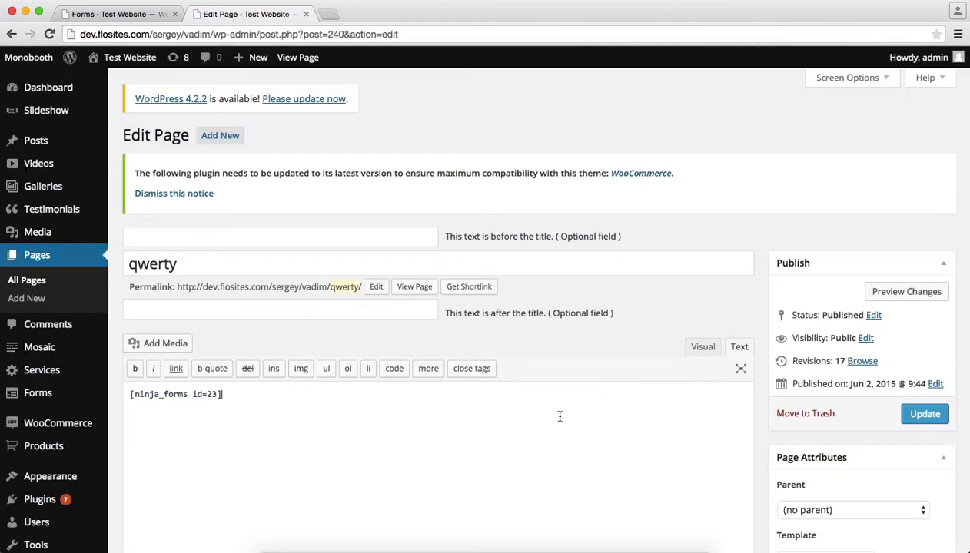
- Update the qwerty page and view the live page in a new browser tab
scroll(740, 428, down, 10)
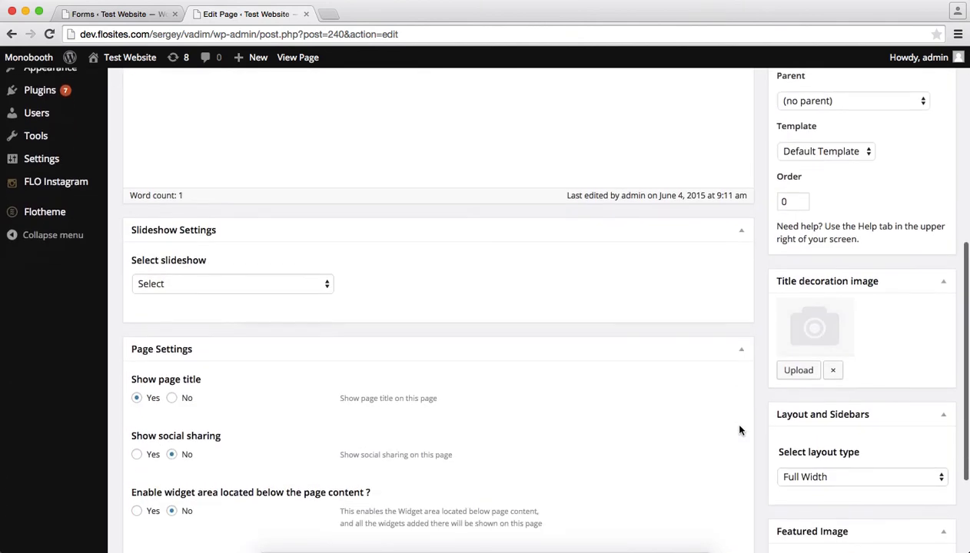
scroll(740, 430, up, 10)
click(924, 372)
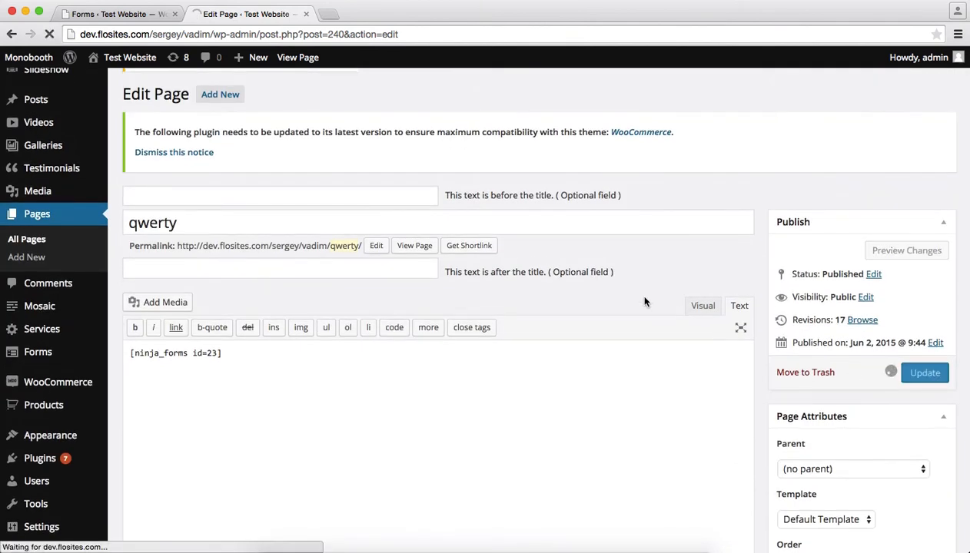
super+click(410, 247)
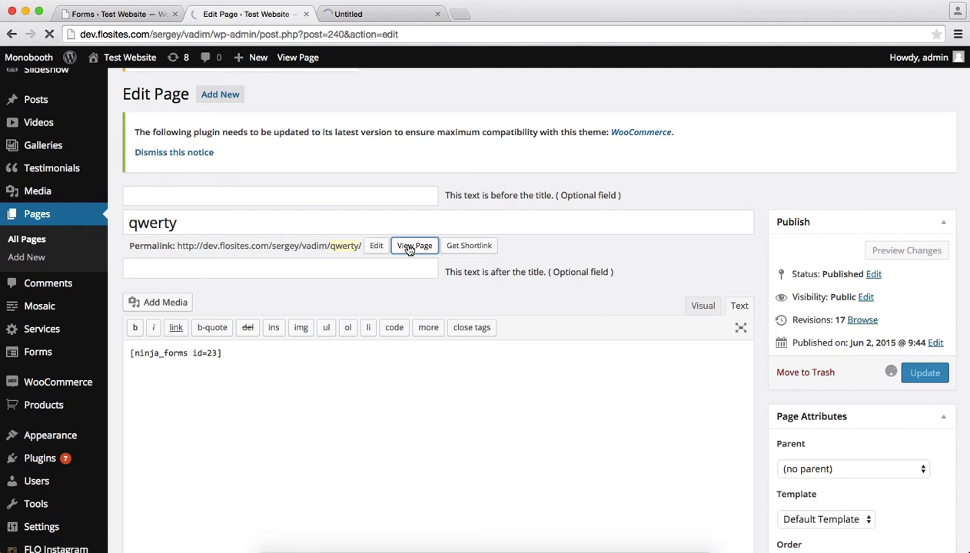
key(ctrl+Tab)
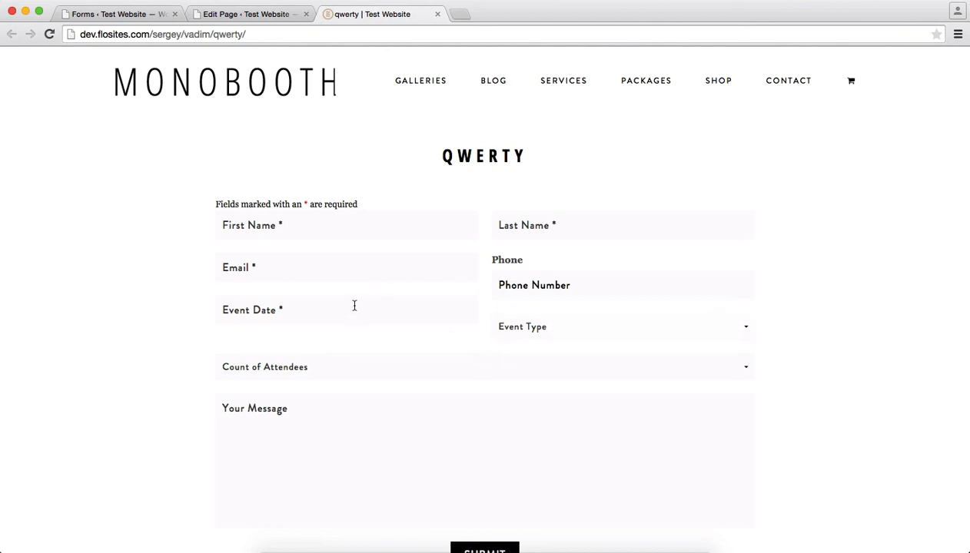
- Examine the live form's Event Date picker, Event Type and Count of Attendees options, message field and Submit button
click(330, 308)
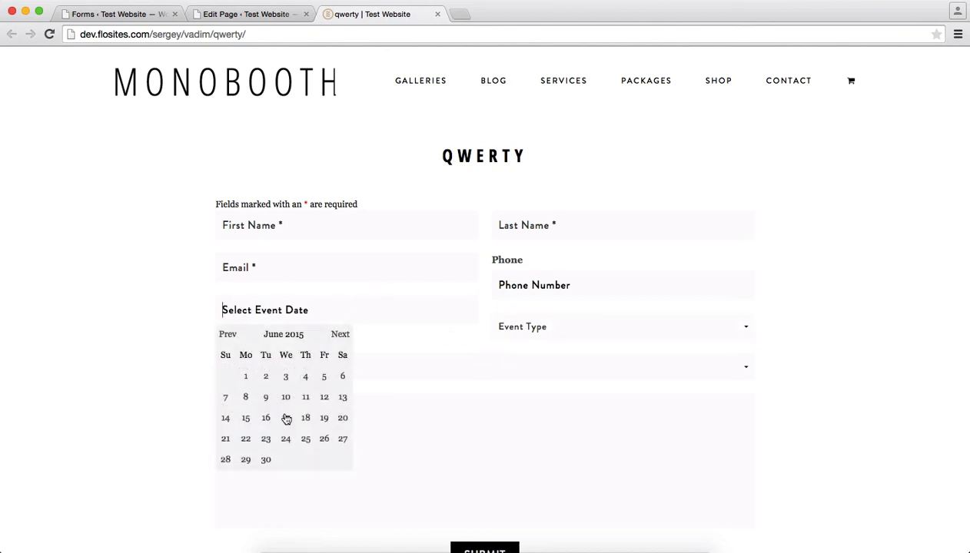
click(633, 329)
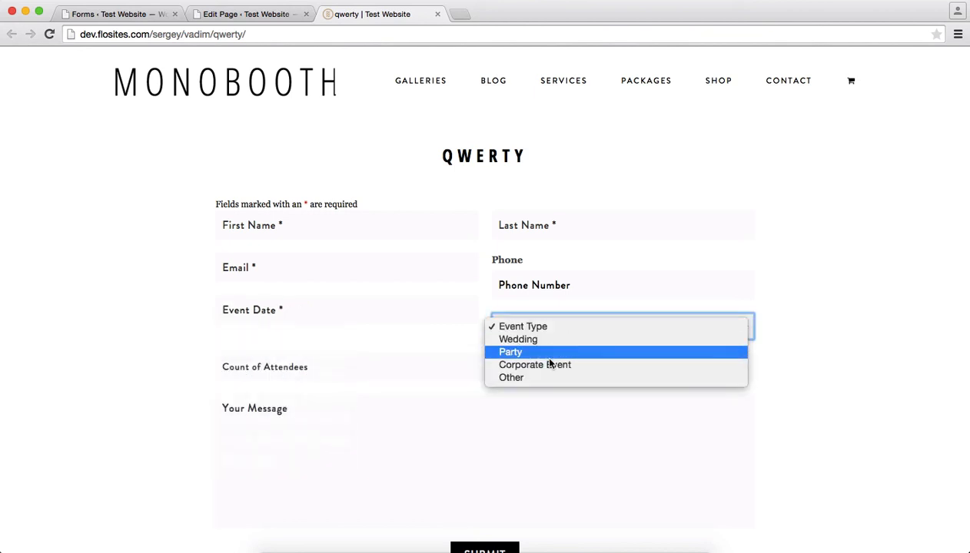
click(876, 360)
click(443, 375)
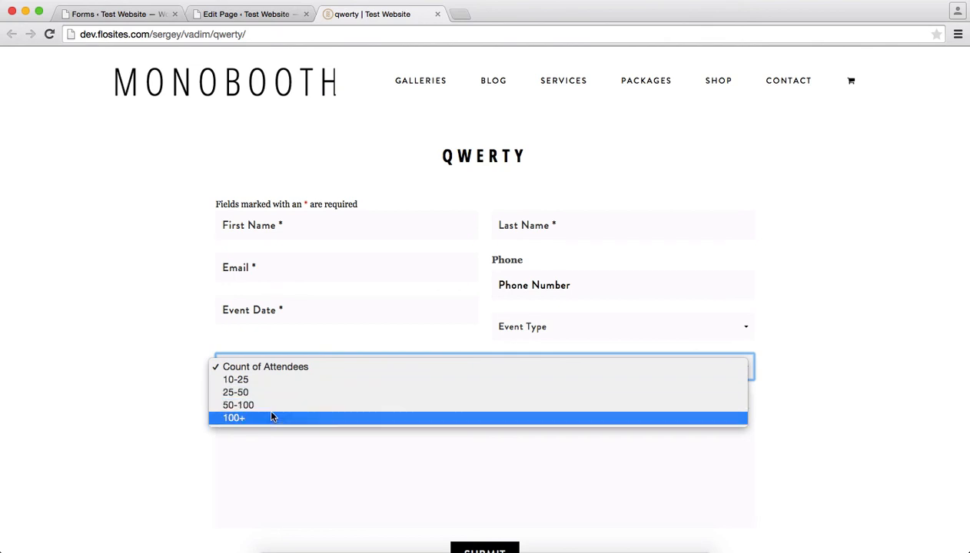
click(95, 407)
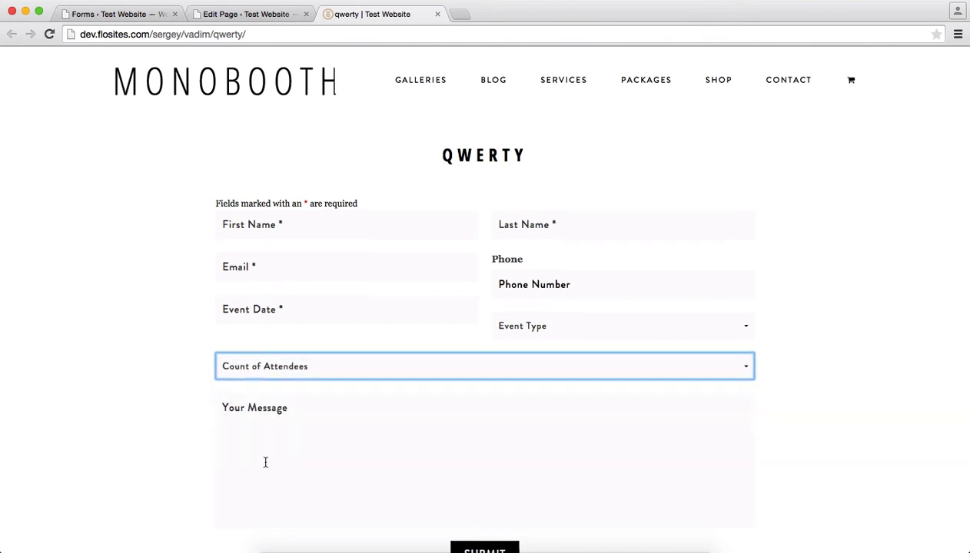
scroll(354, 430, down, 3)
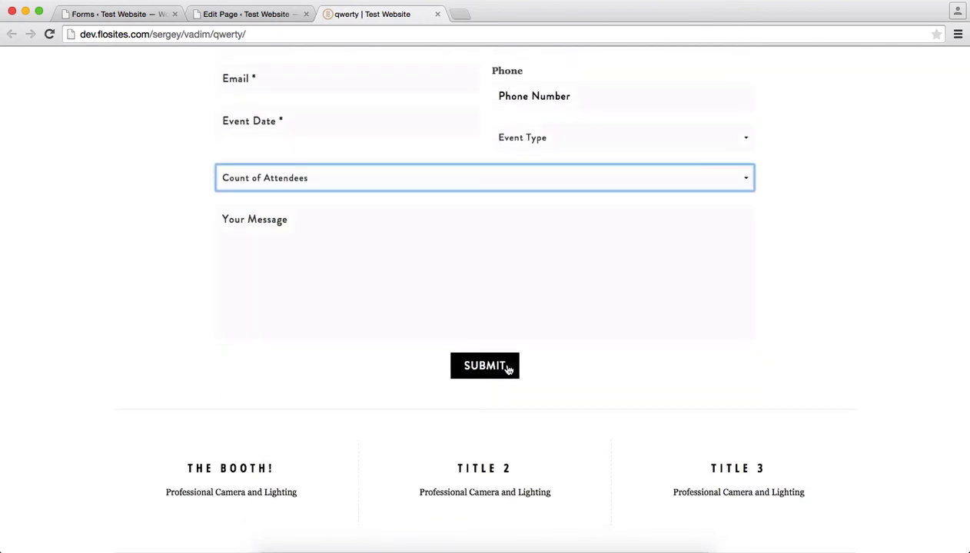
scroll(508, 367, up, 2)
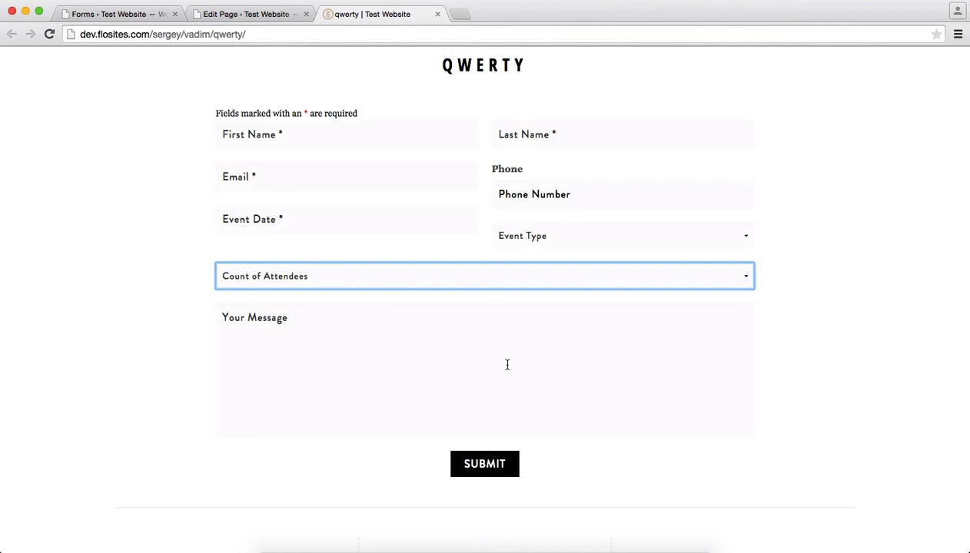